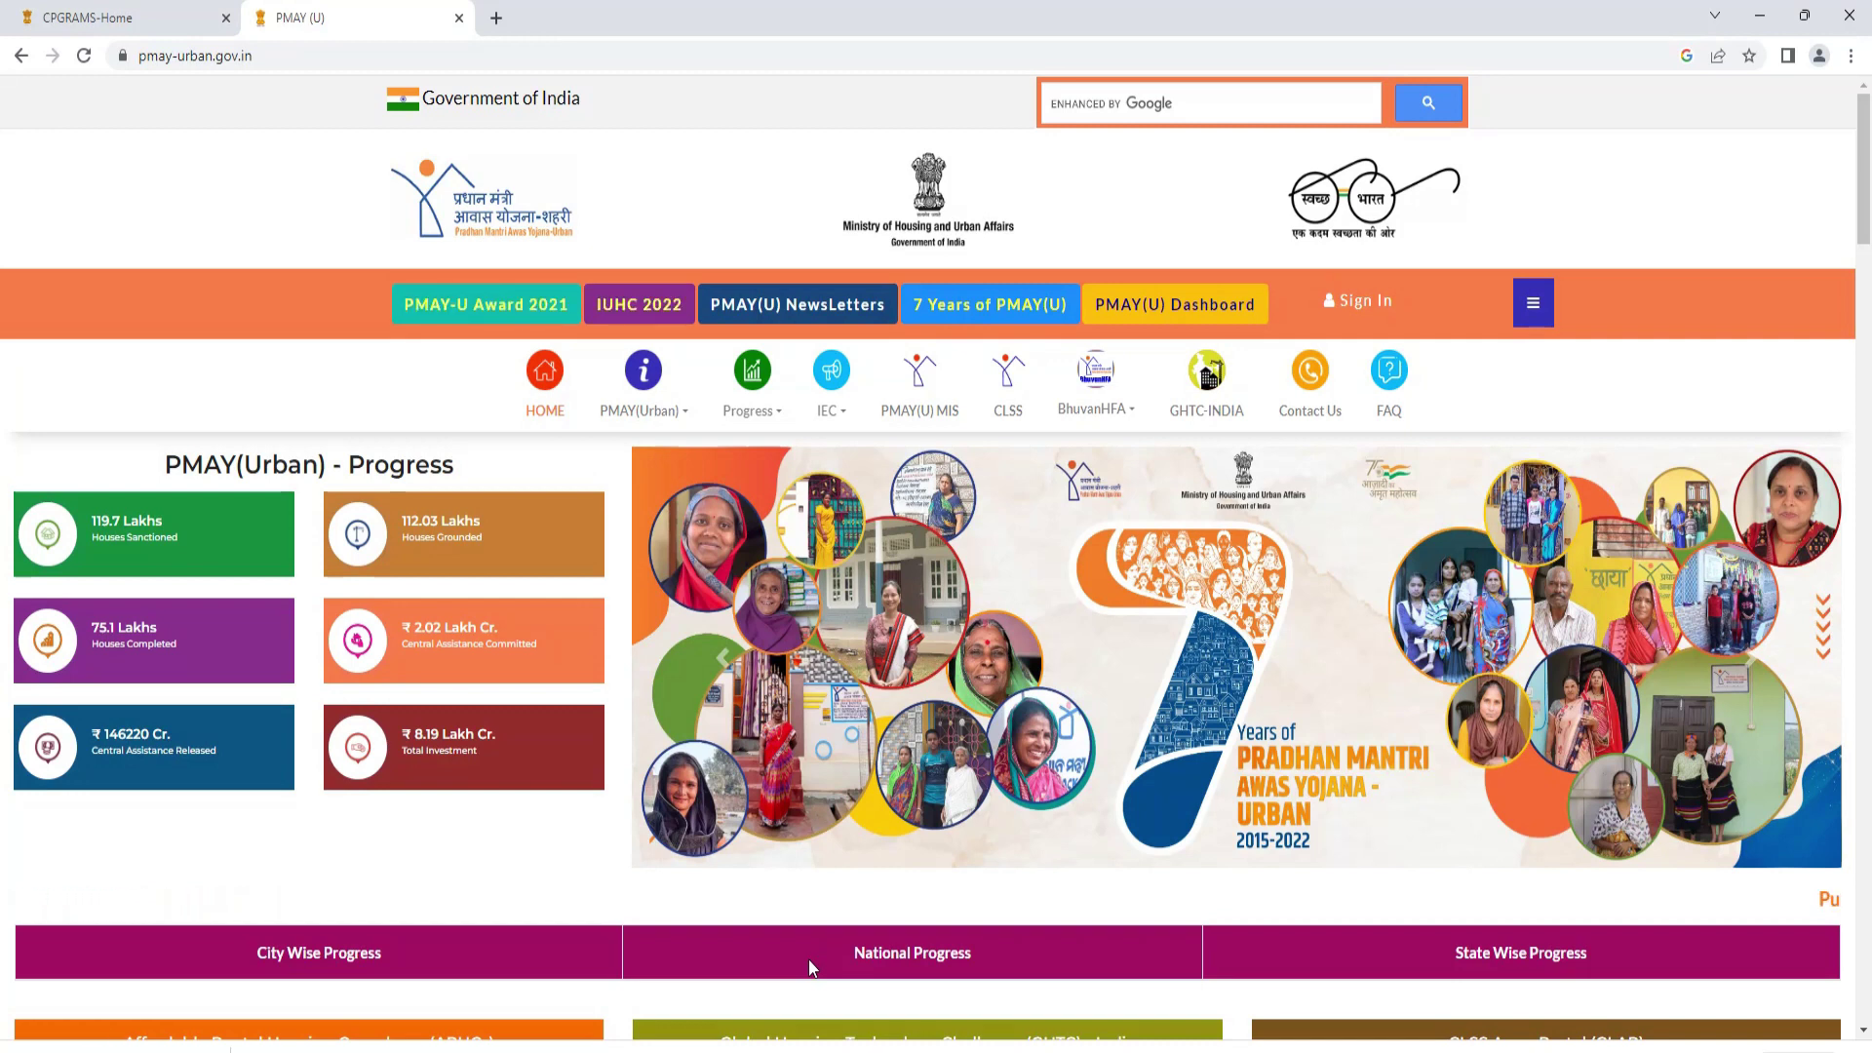
Switch to the CPGRAMS portal and open its user login page
key("ctrl+shift+Tab")
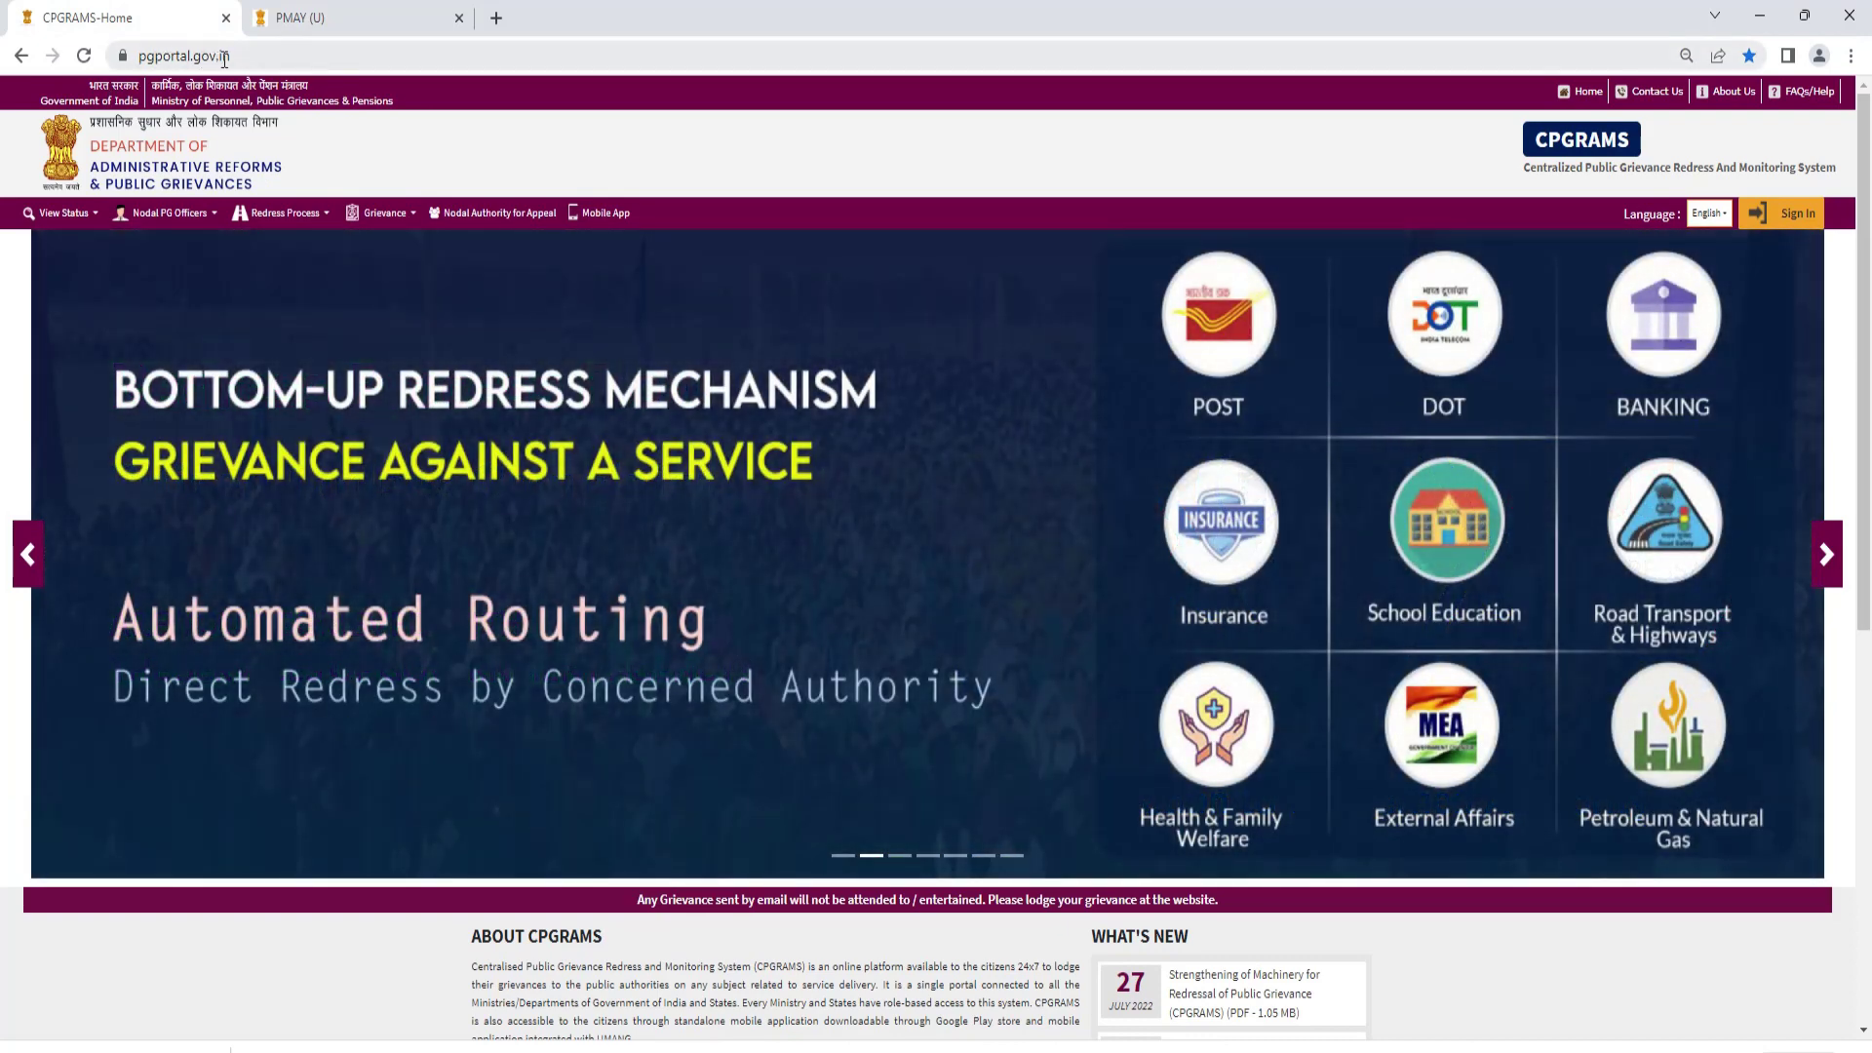
scroll(423, 230, "down", 7)
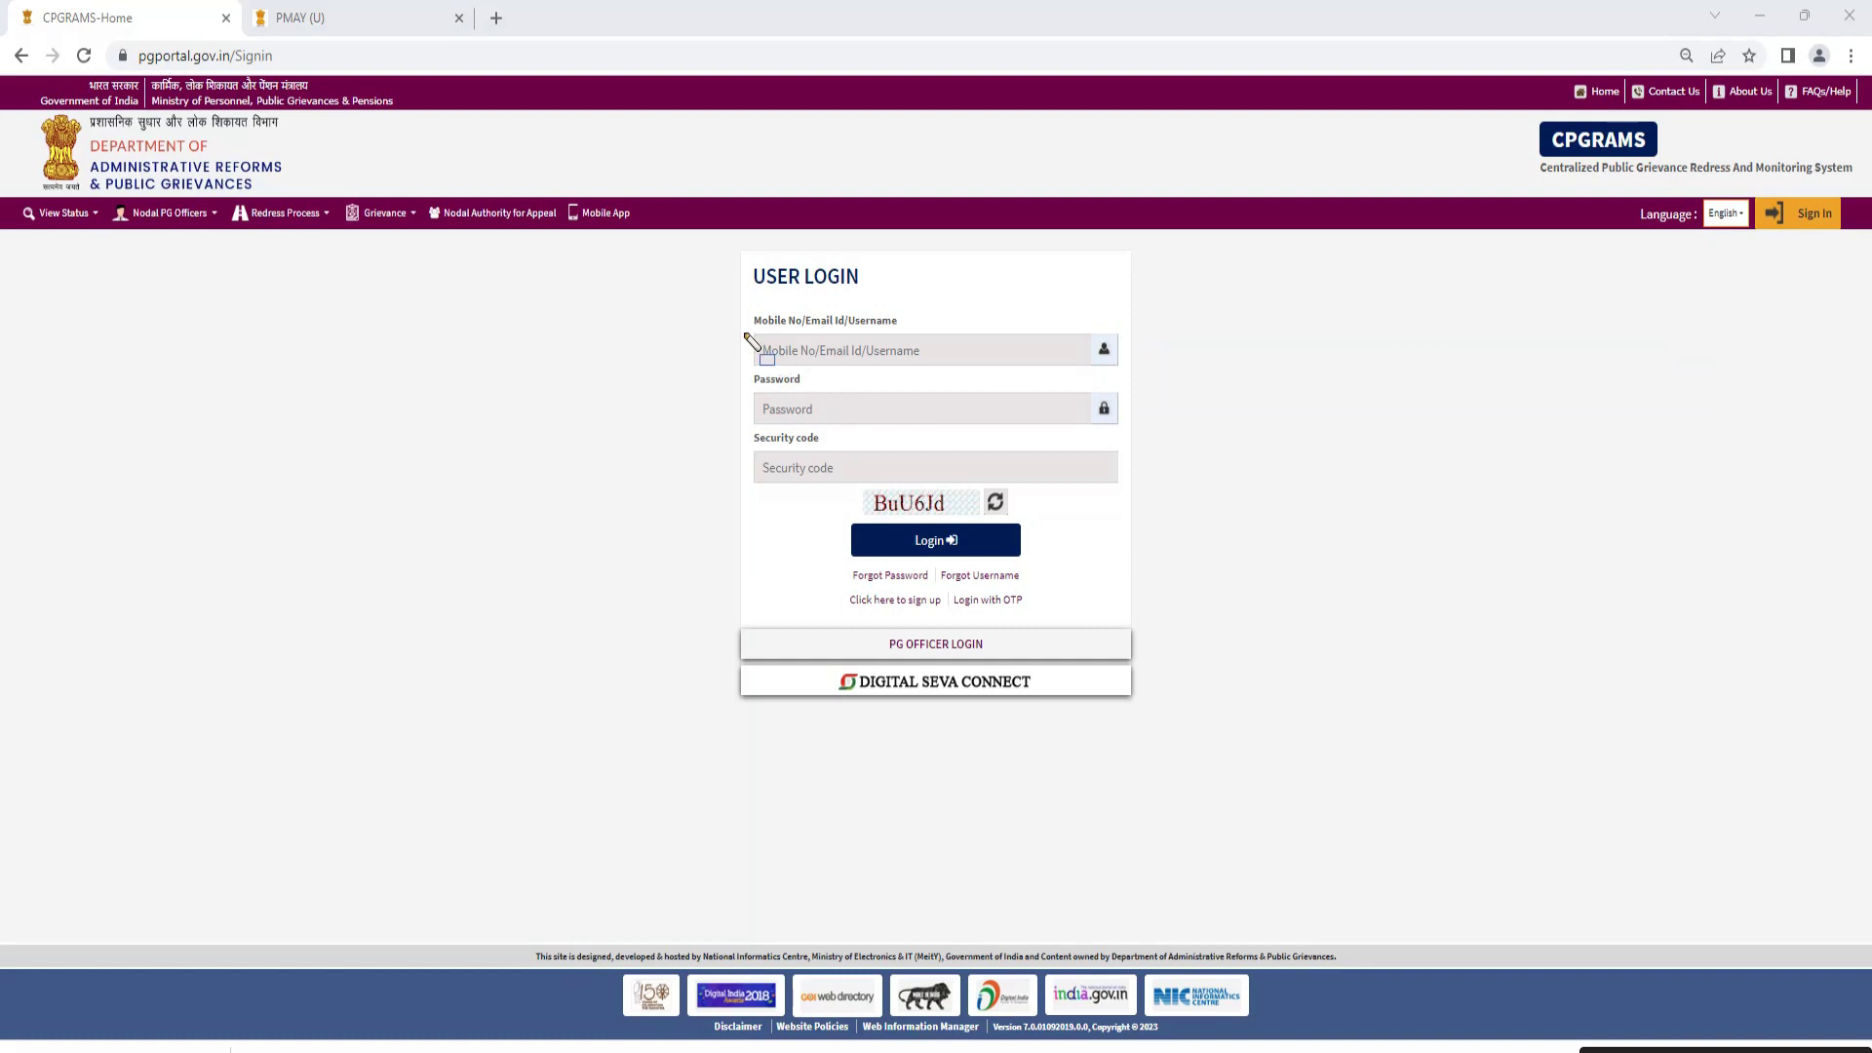
left_click_drag(736, 328, 975, 466)
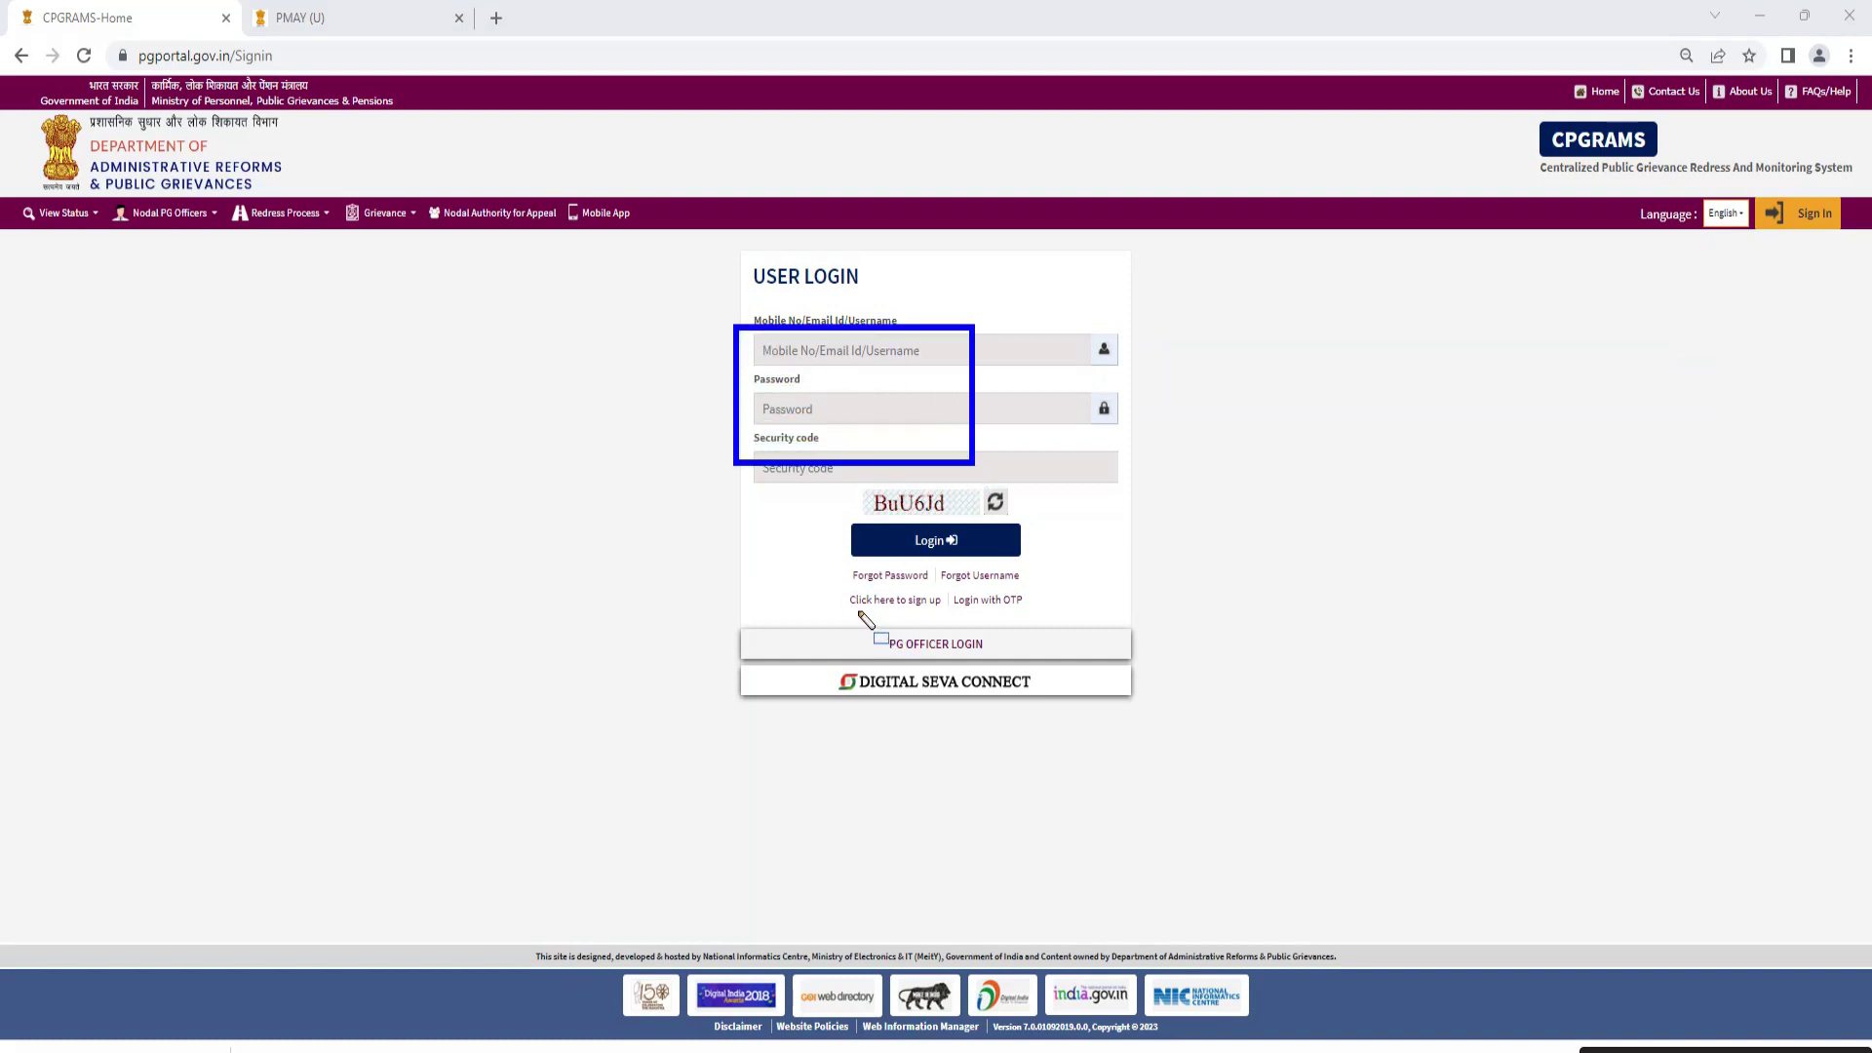
mouse_move(830, 585)
left_mouse_down()
mouse_move(866, 616)
mouse_move(948, 634)
left_mouse_up()
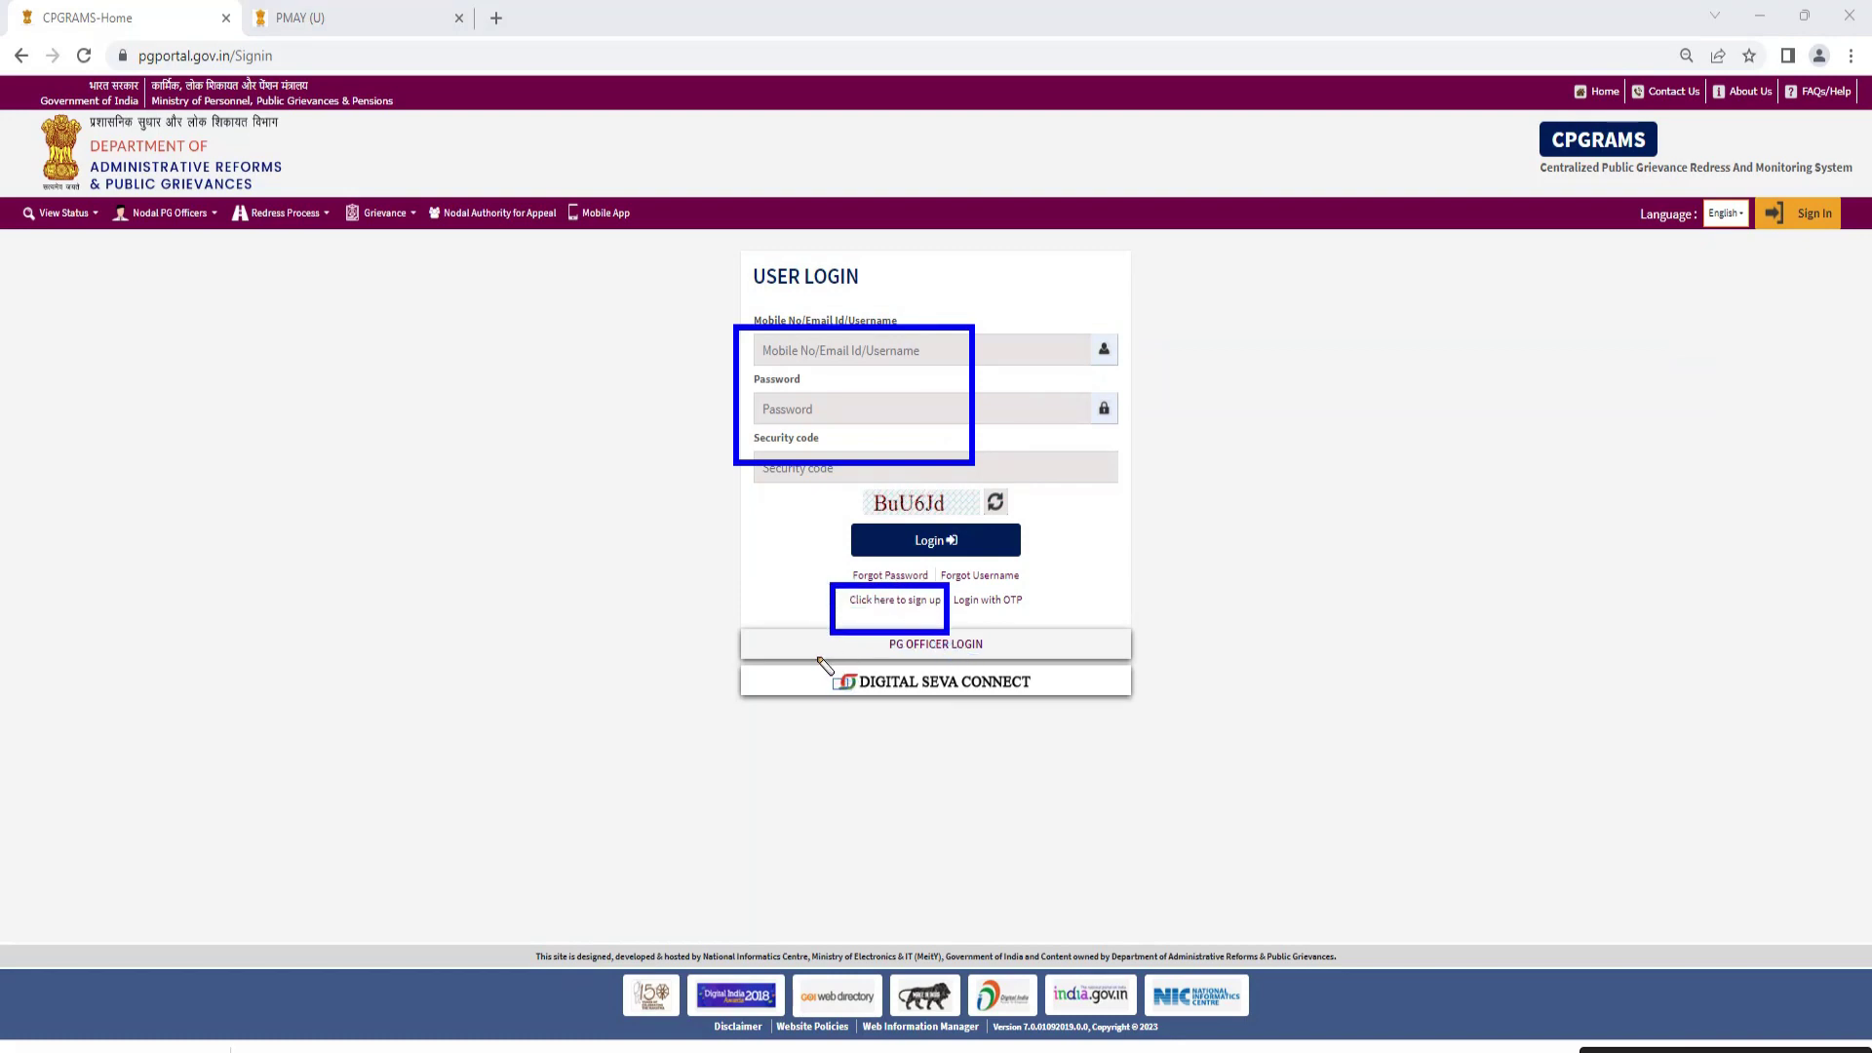
left_click_drag(812, 655, 1069, 706)
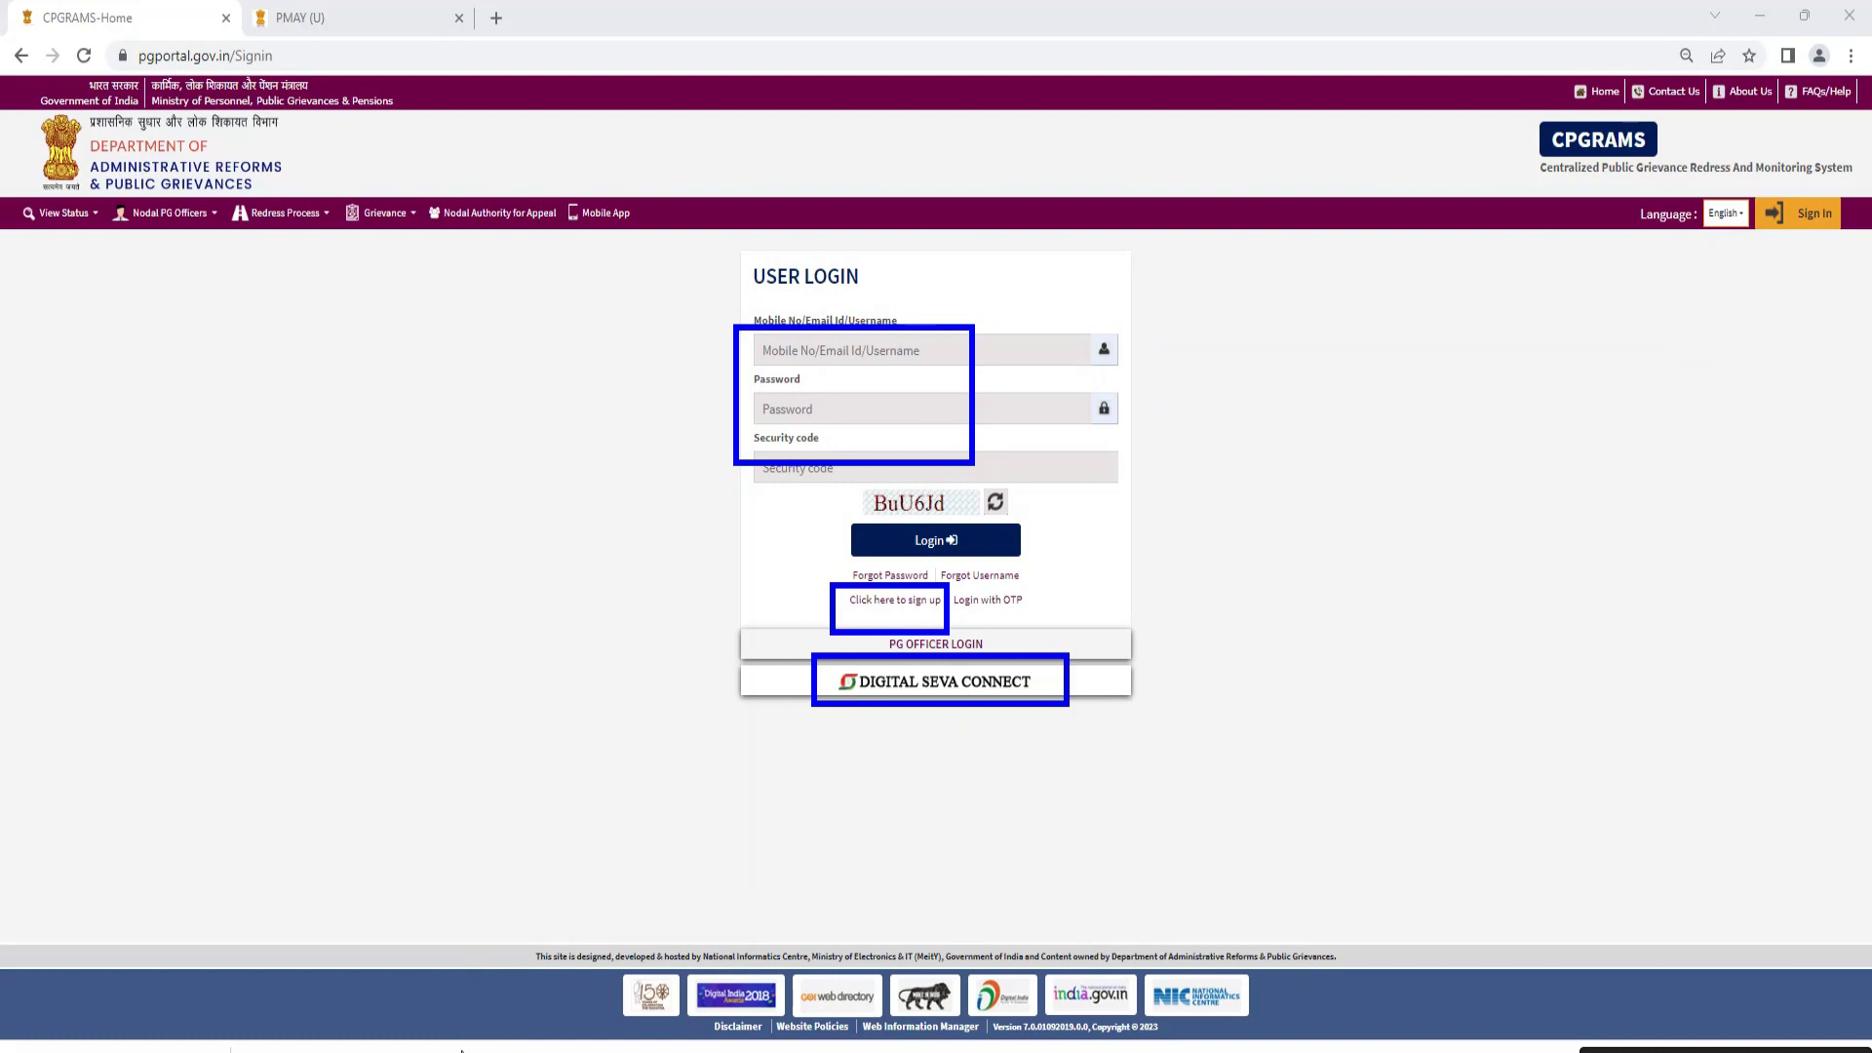
key("e")
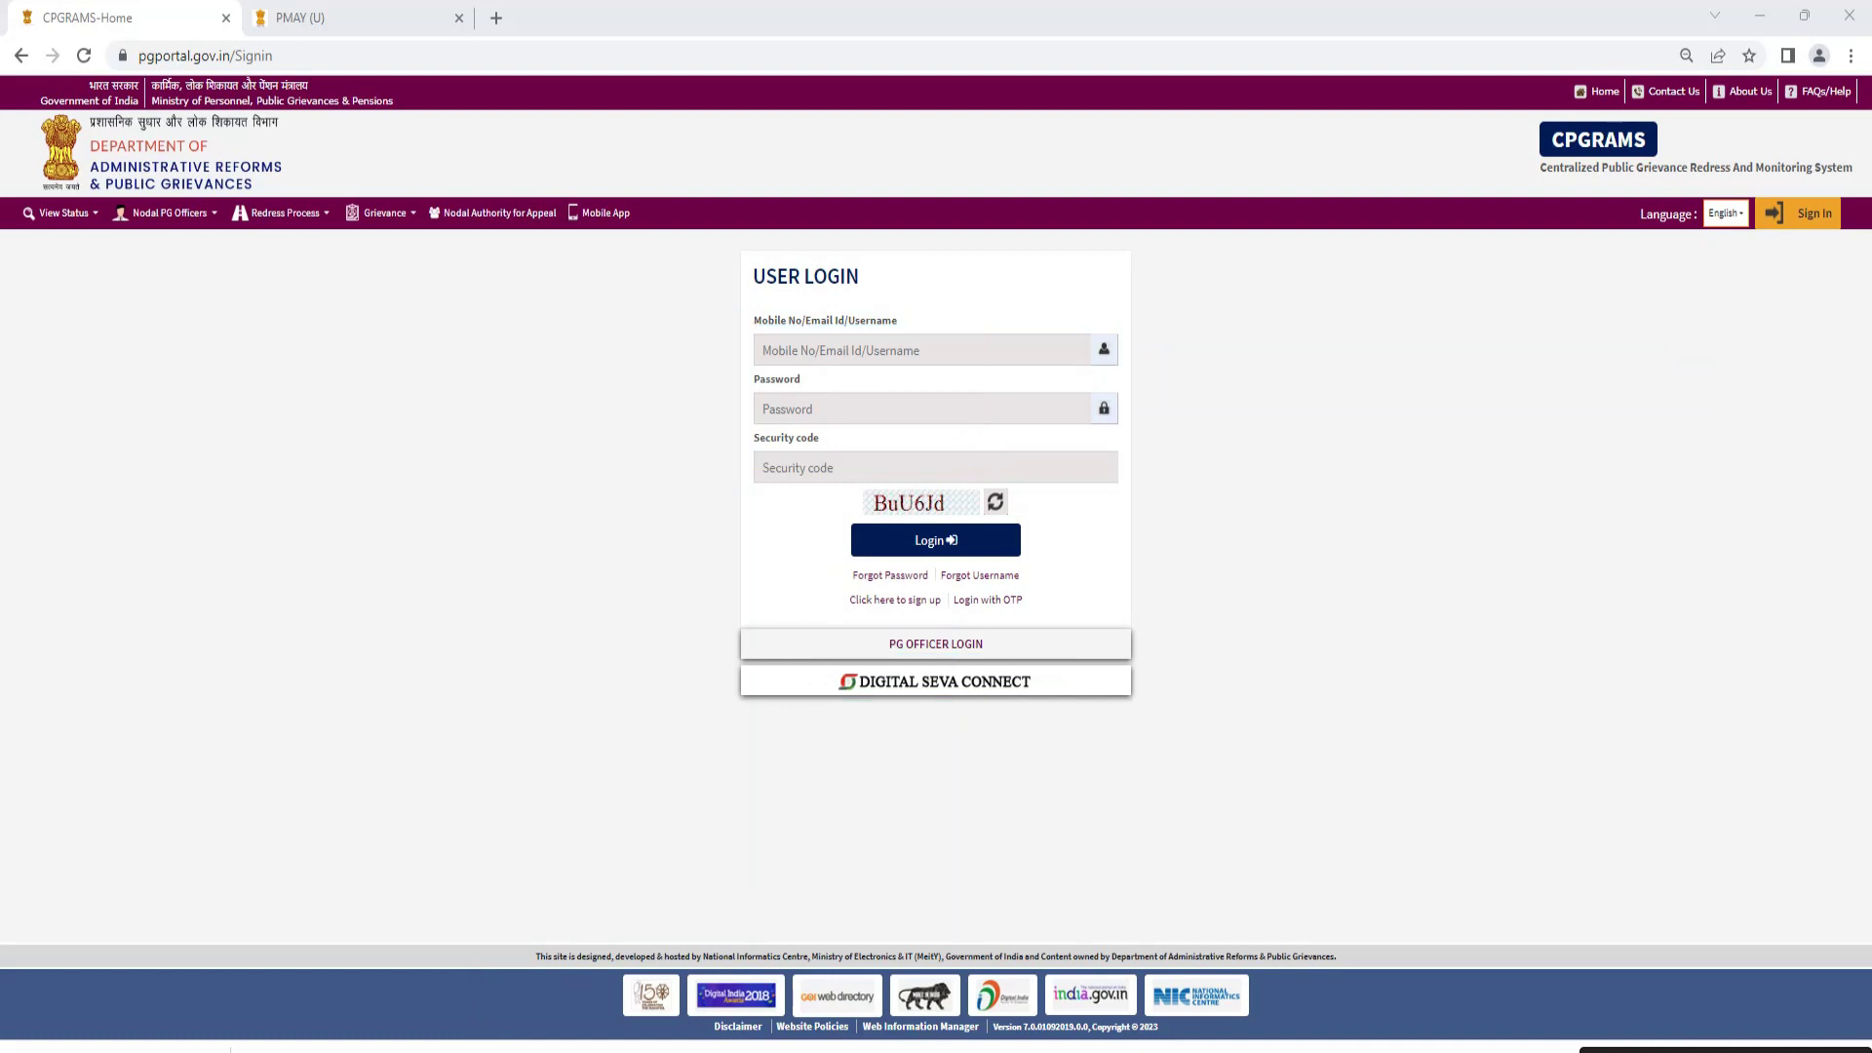
Open the sign-up form for registering a new citizen account
left_click(876, 600)
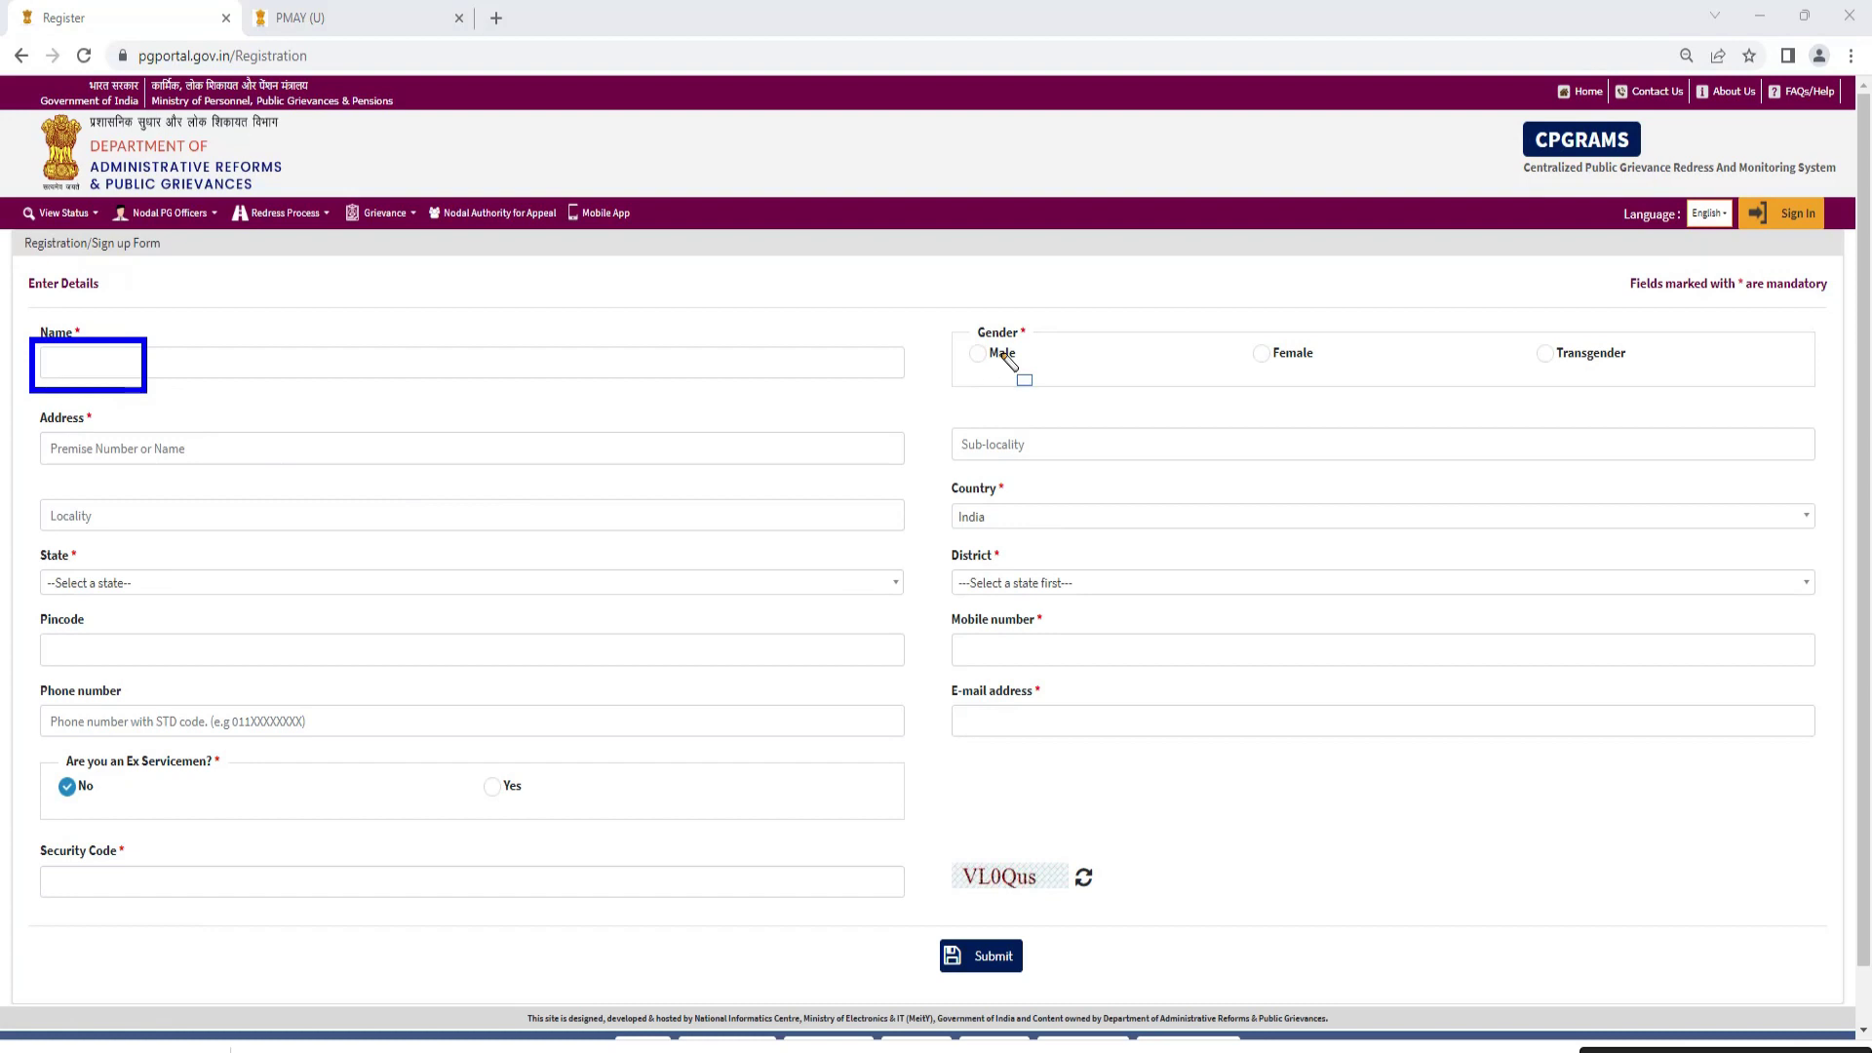
left_click_drag(950, 335, 1000, 372)
left_click_drag(1248, 333, 1279, 355)
left_click_drag(40, 430, 168, 475)
left_click_drag(942, 418, 1034, 455)
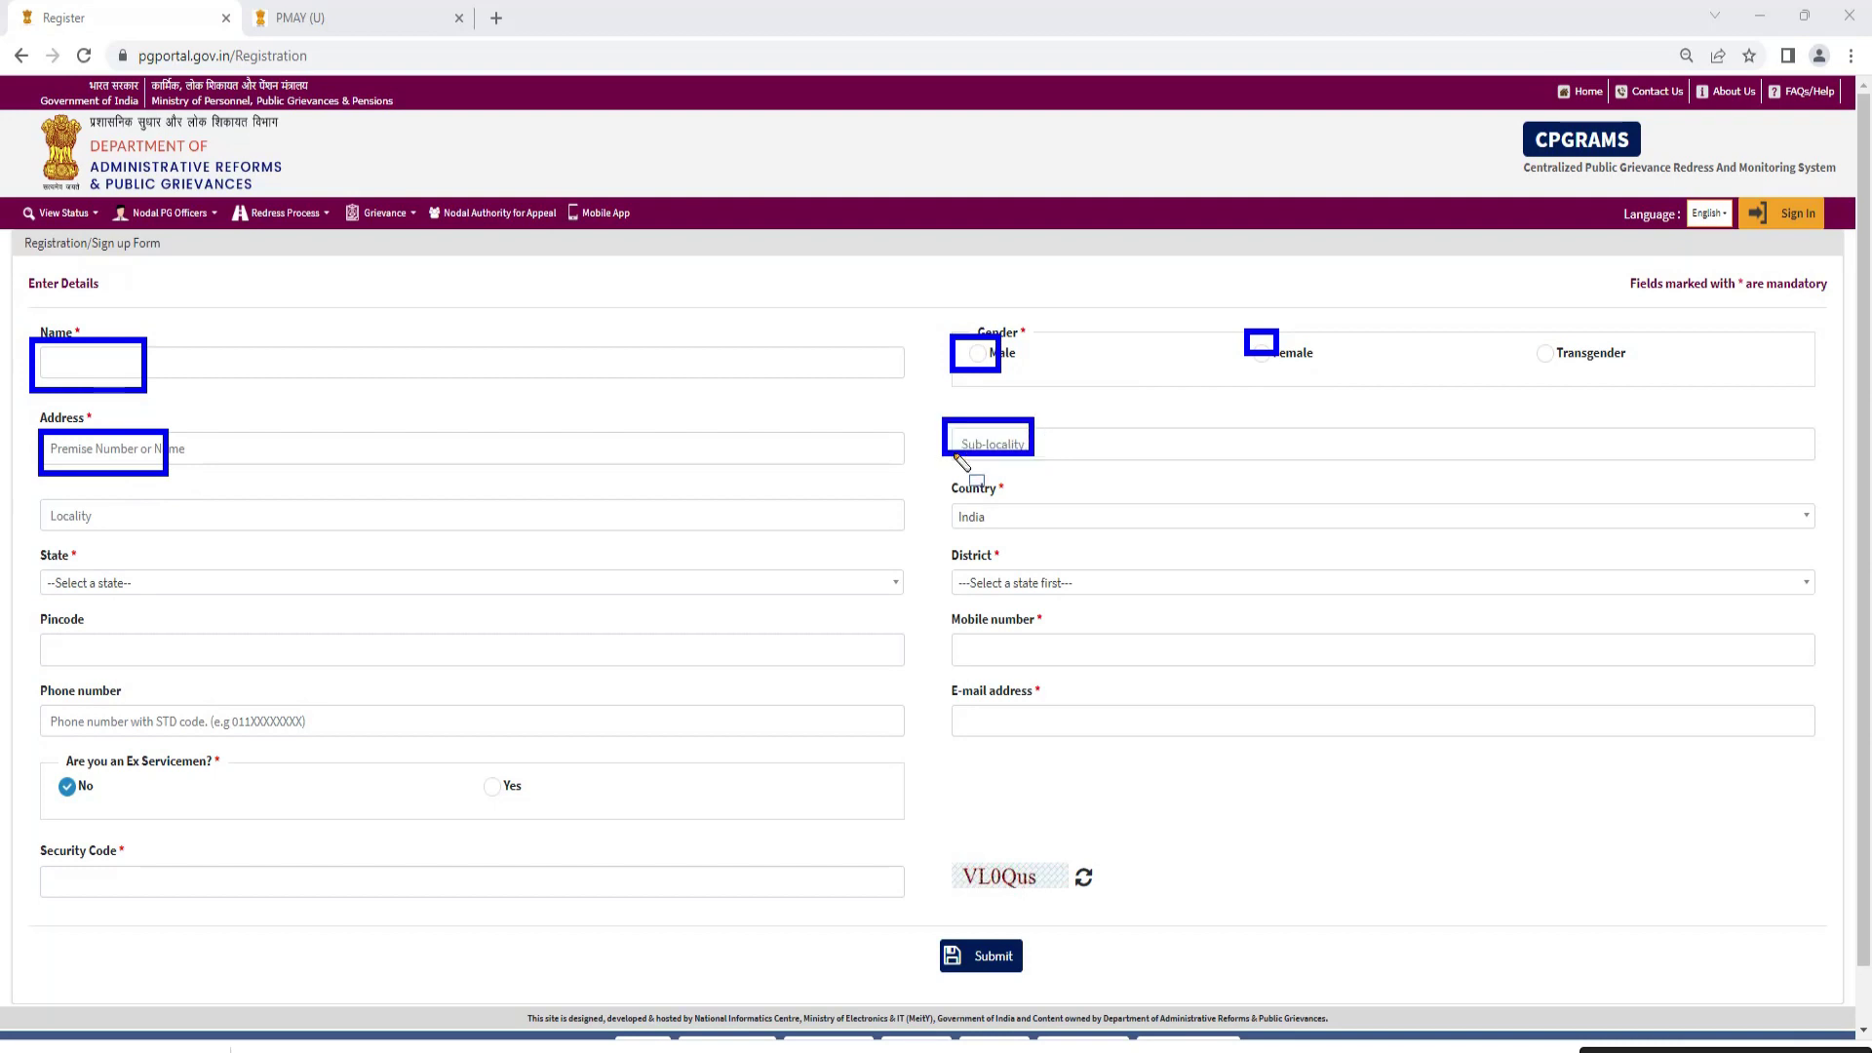
Choose Meghalaya as the state and East Jaintia Hills as the district in the registration form
left_click(76, 584)
scroll(122, 727, "down", 6)
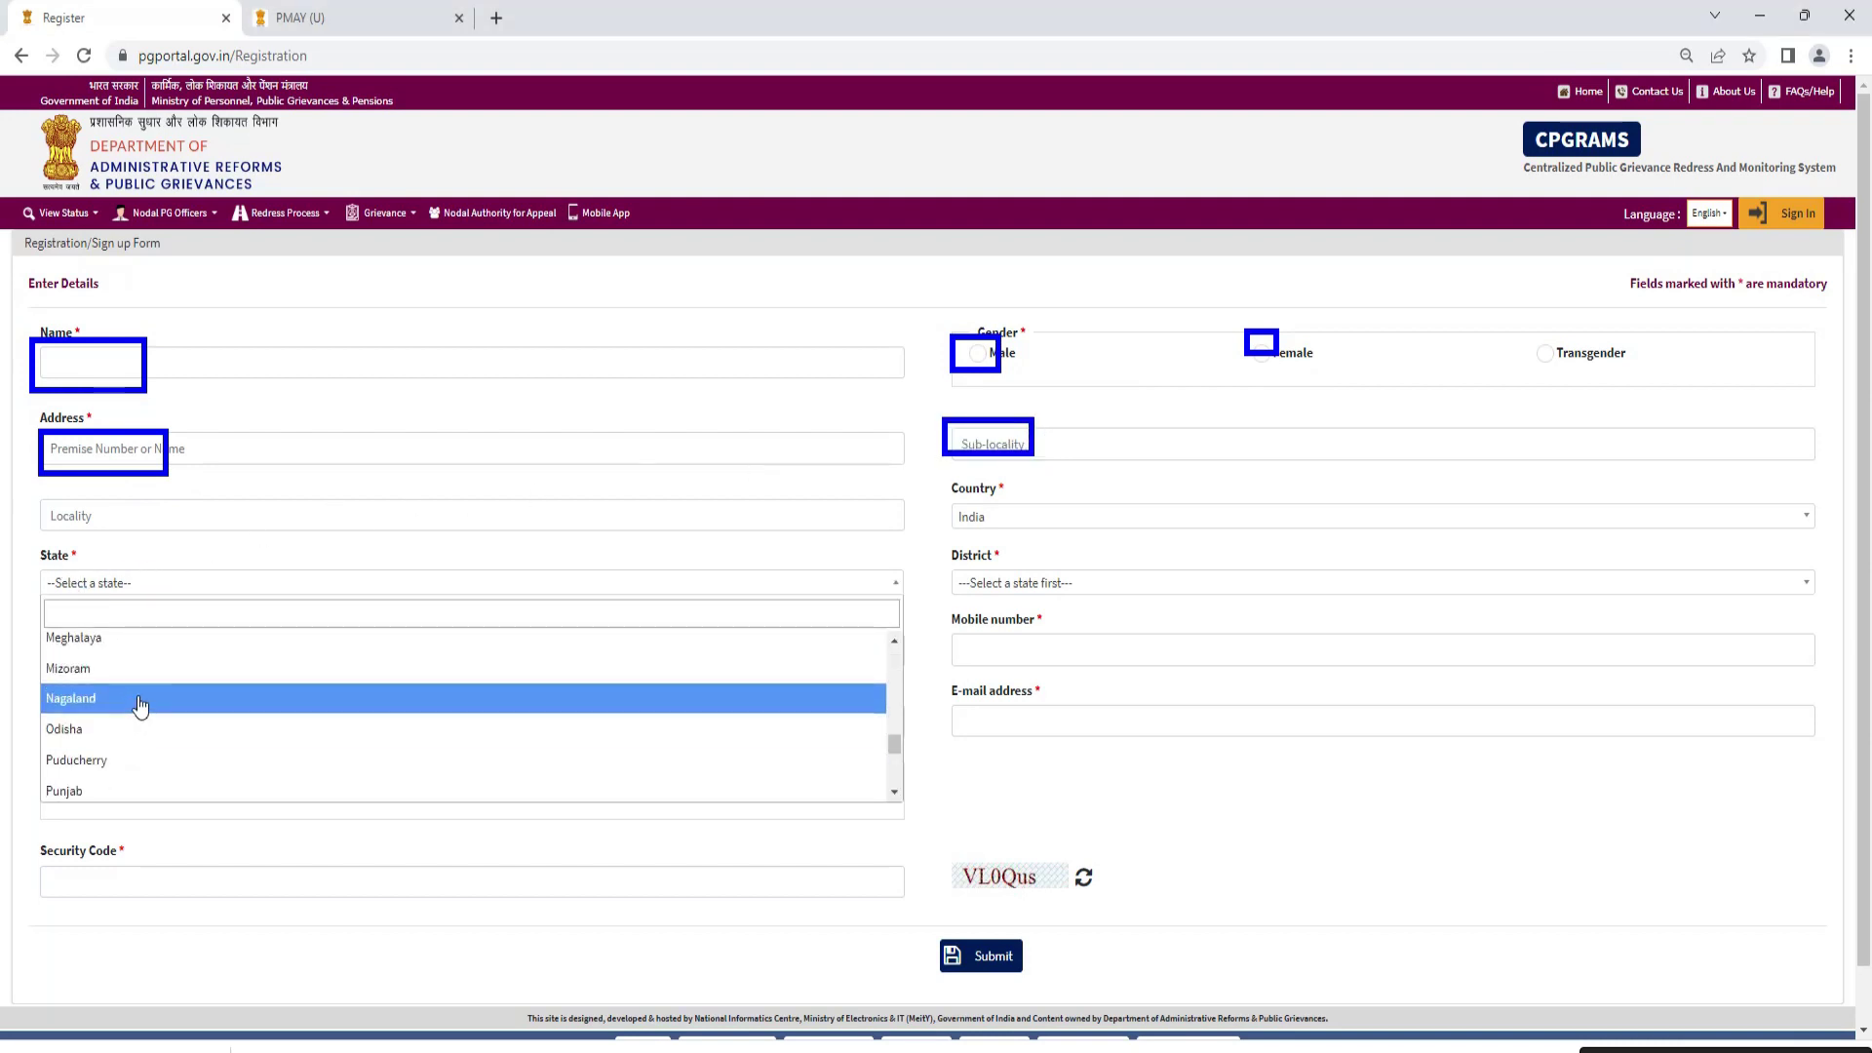
left_click(146, 664)
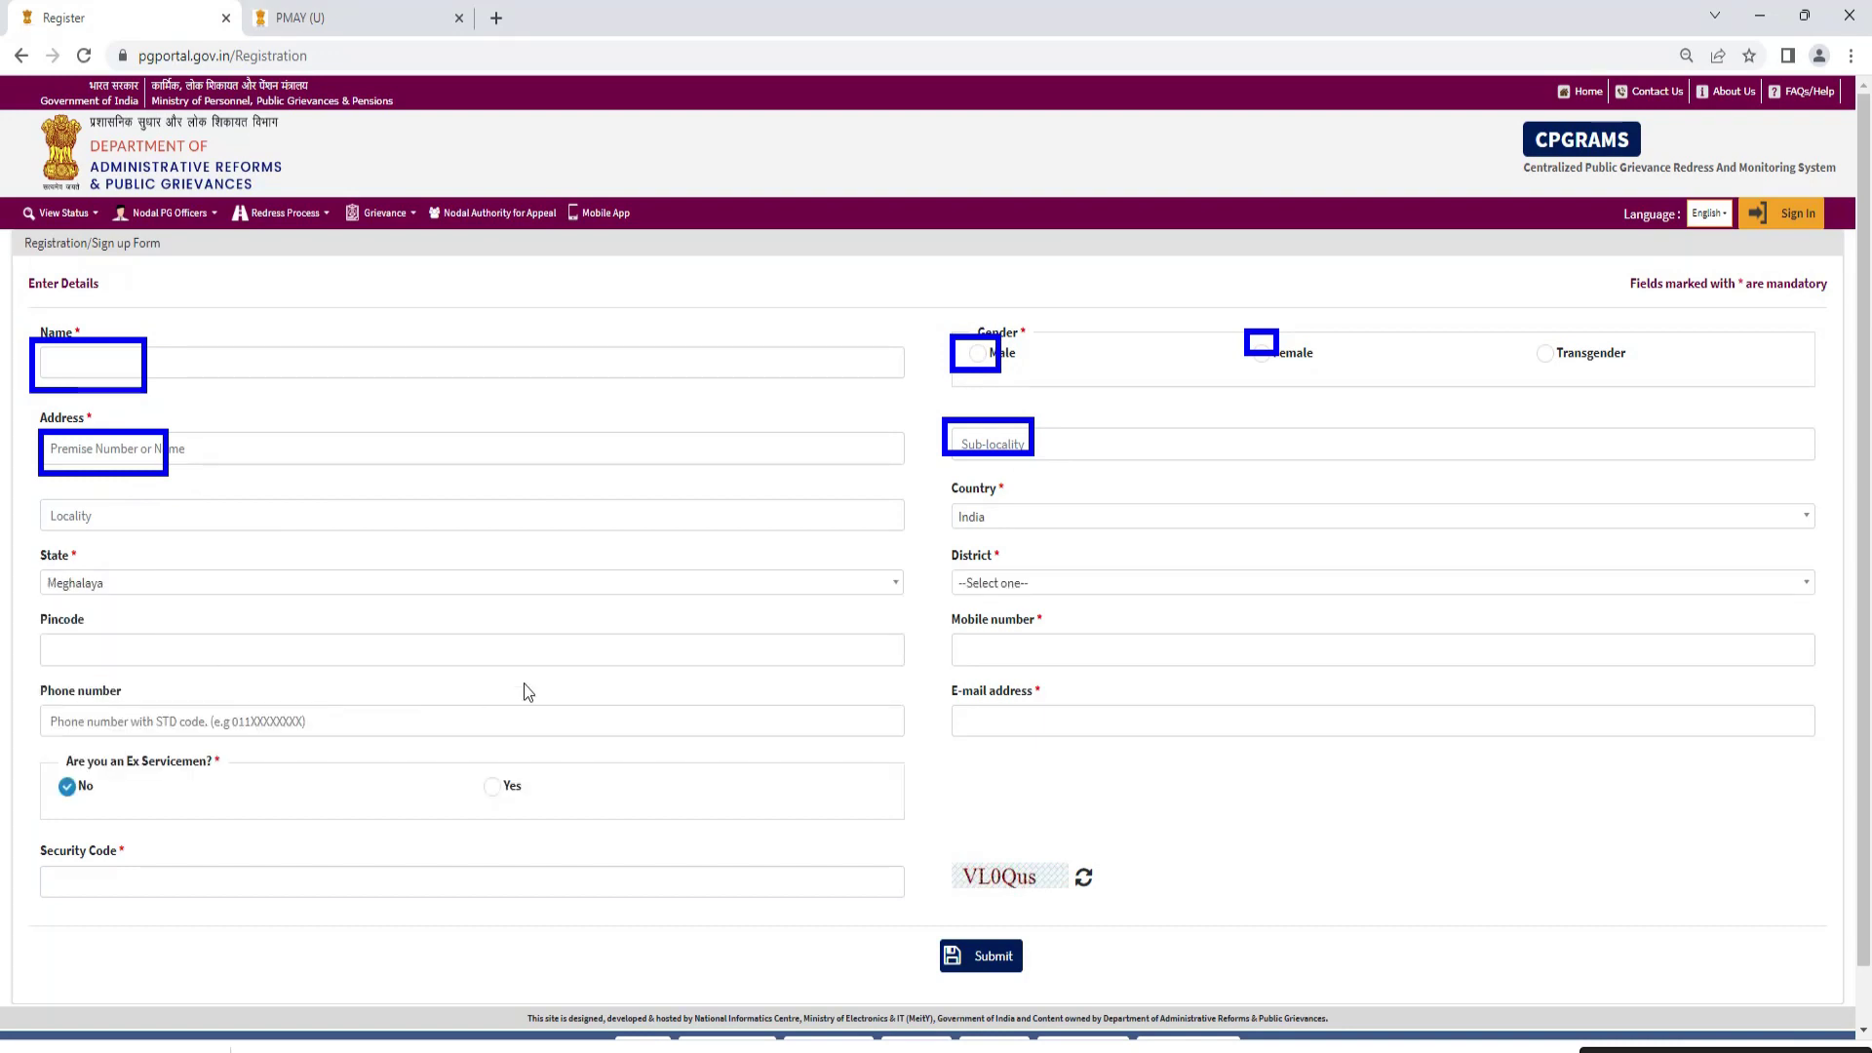
left_click(1142, 580)
left_click(1060, 720)
left_click(147, 650)
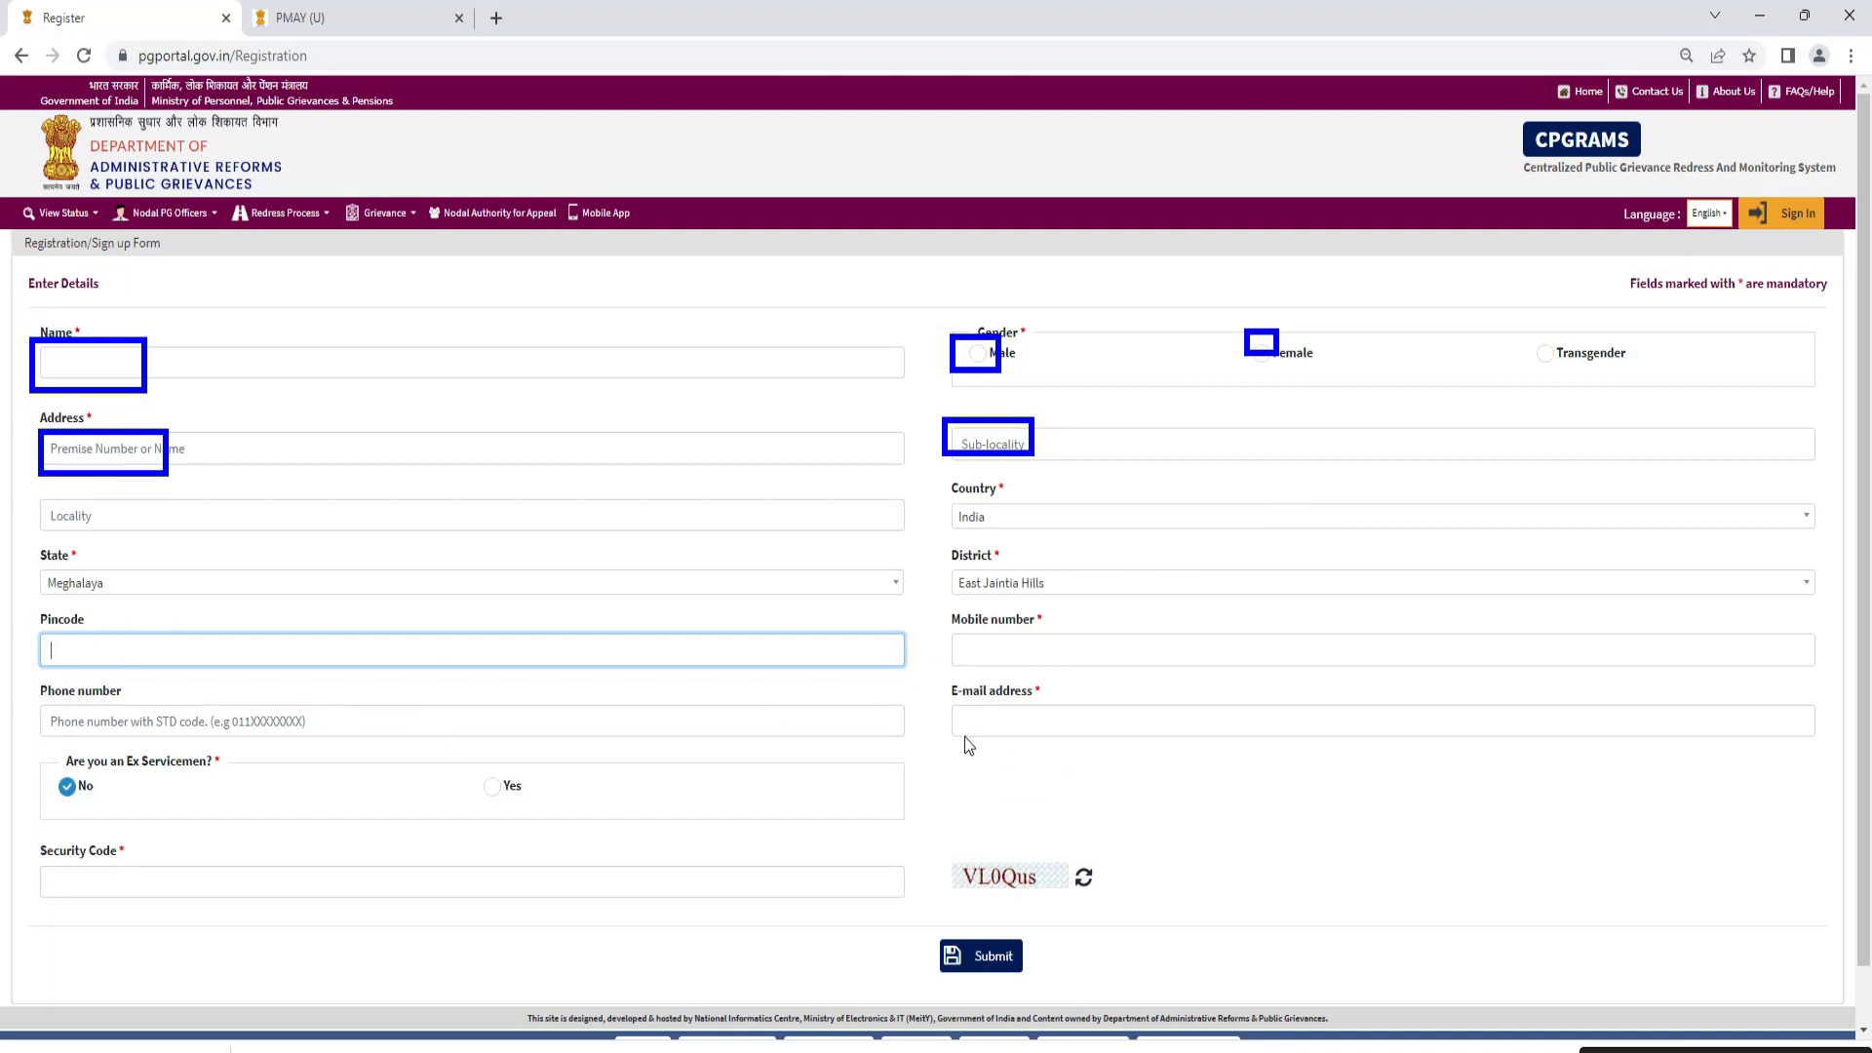
left_click(1010, 732)
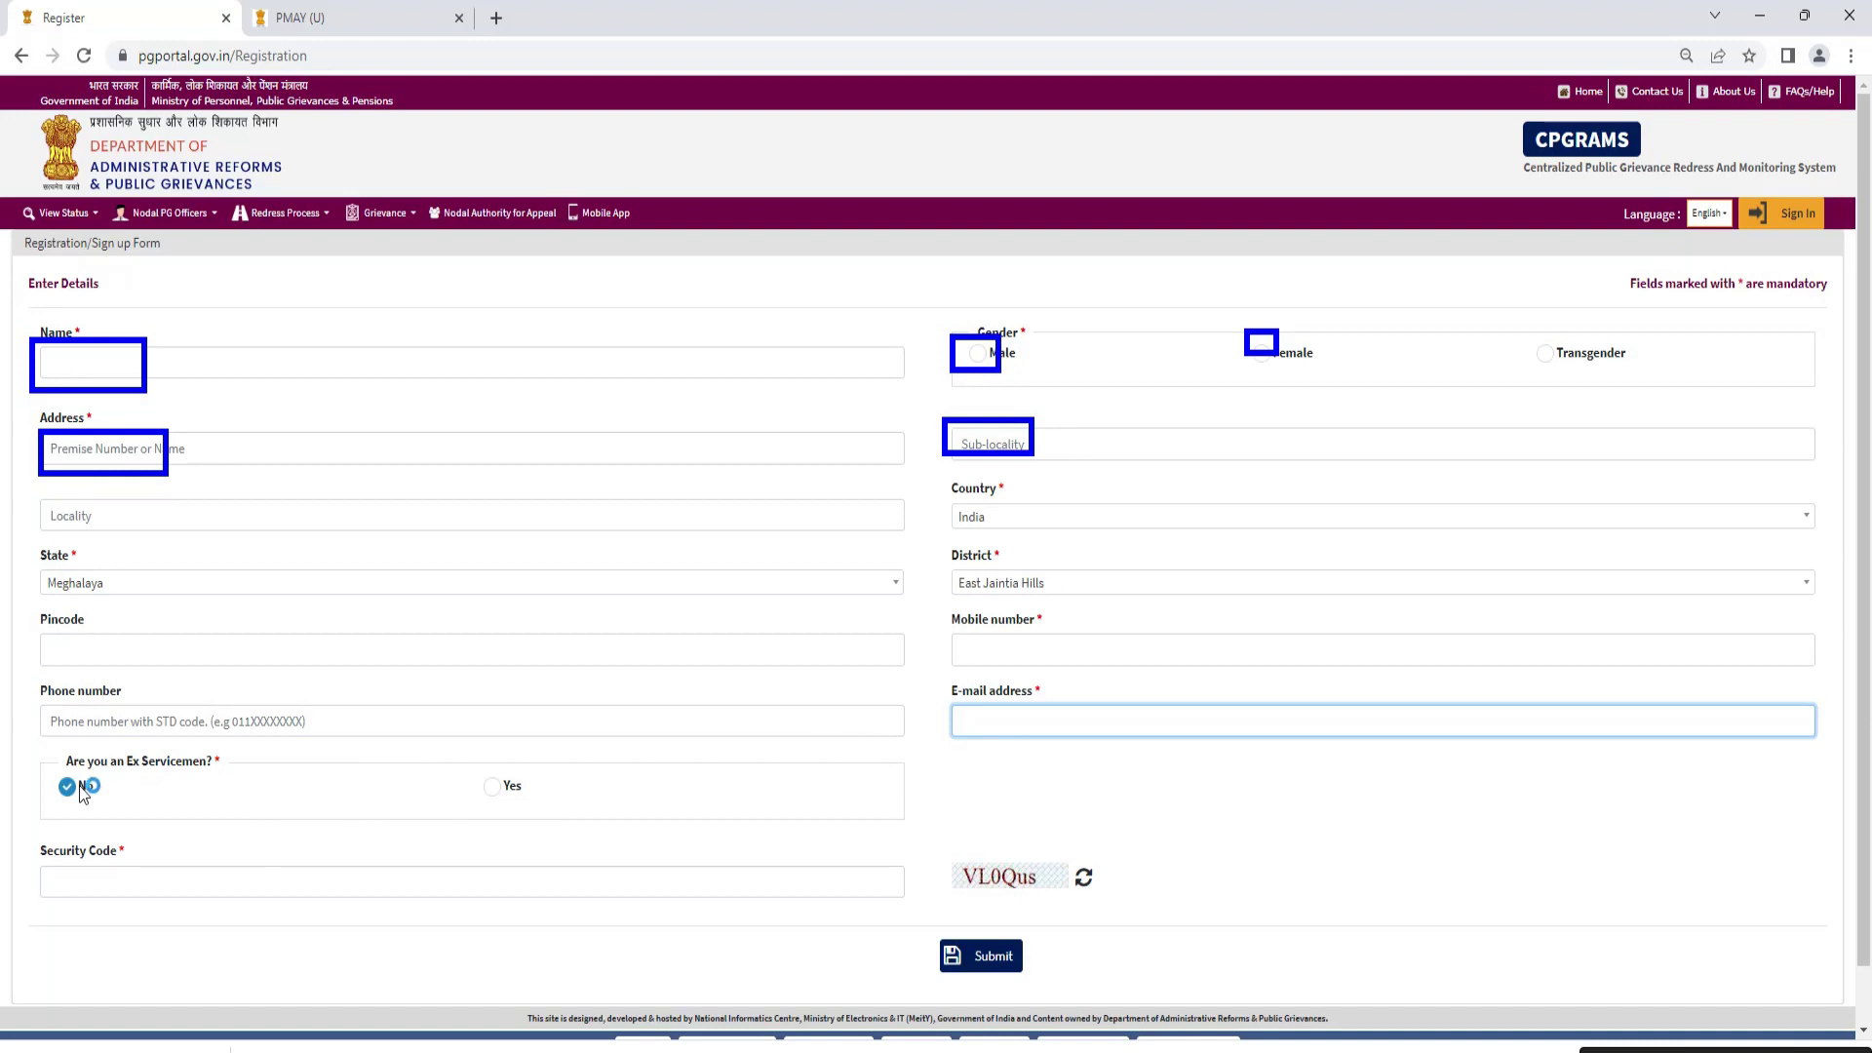
Leave the registration form without submitting it and go to sign in with an existing account
scroll(78, 794, "down", 1)
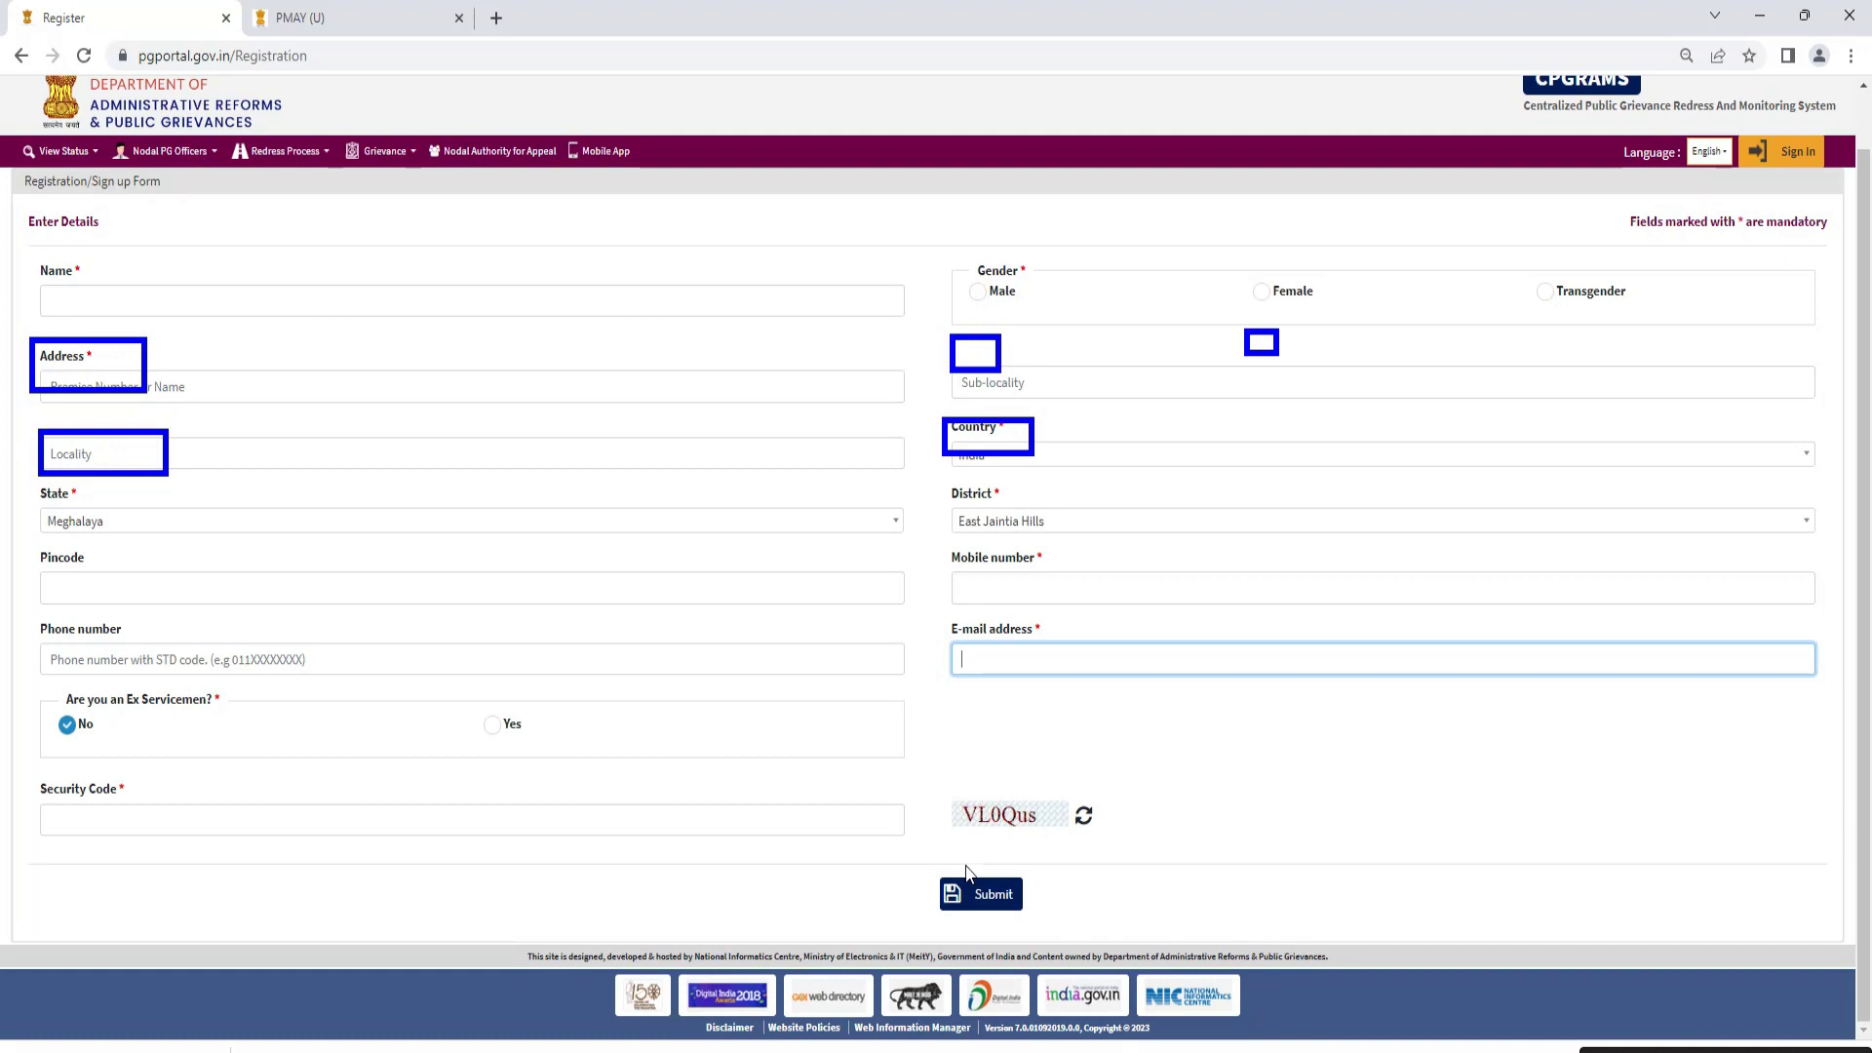
scroll(1463, 823, "up", 1)
left_click(1804, 213)
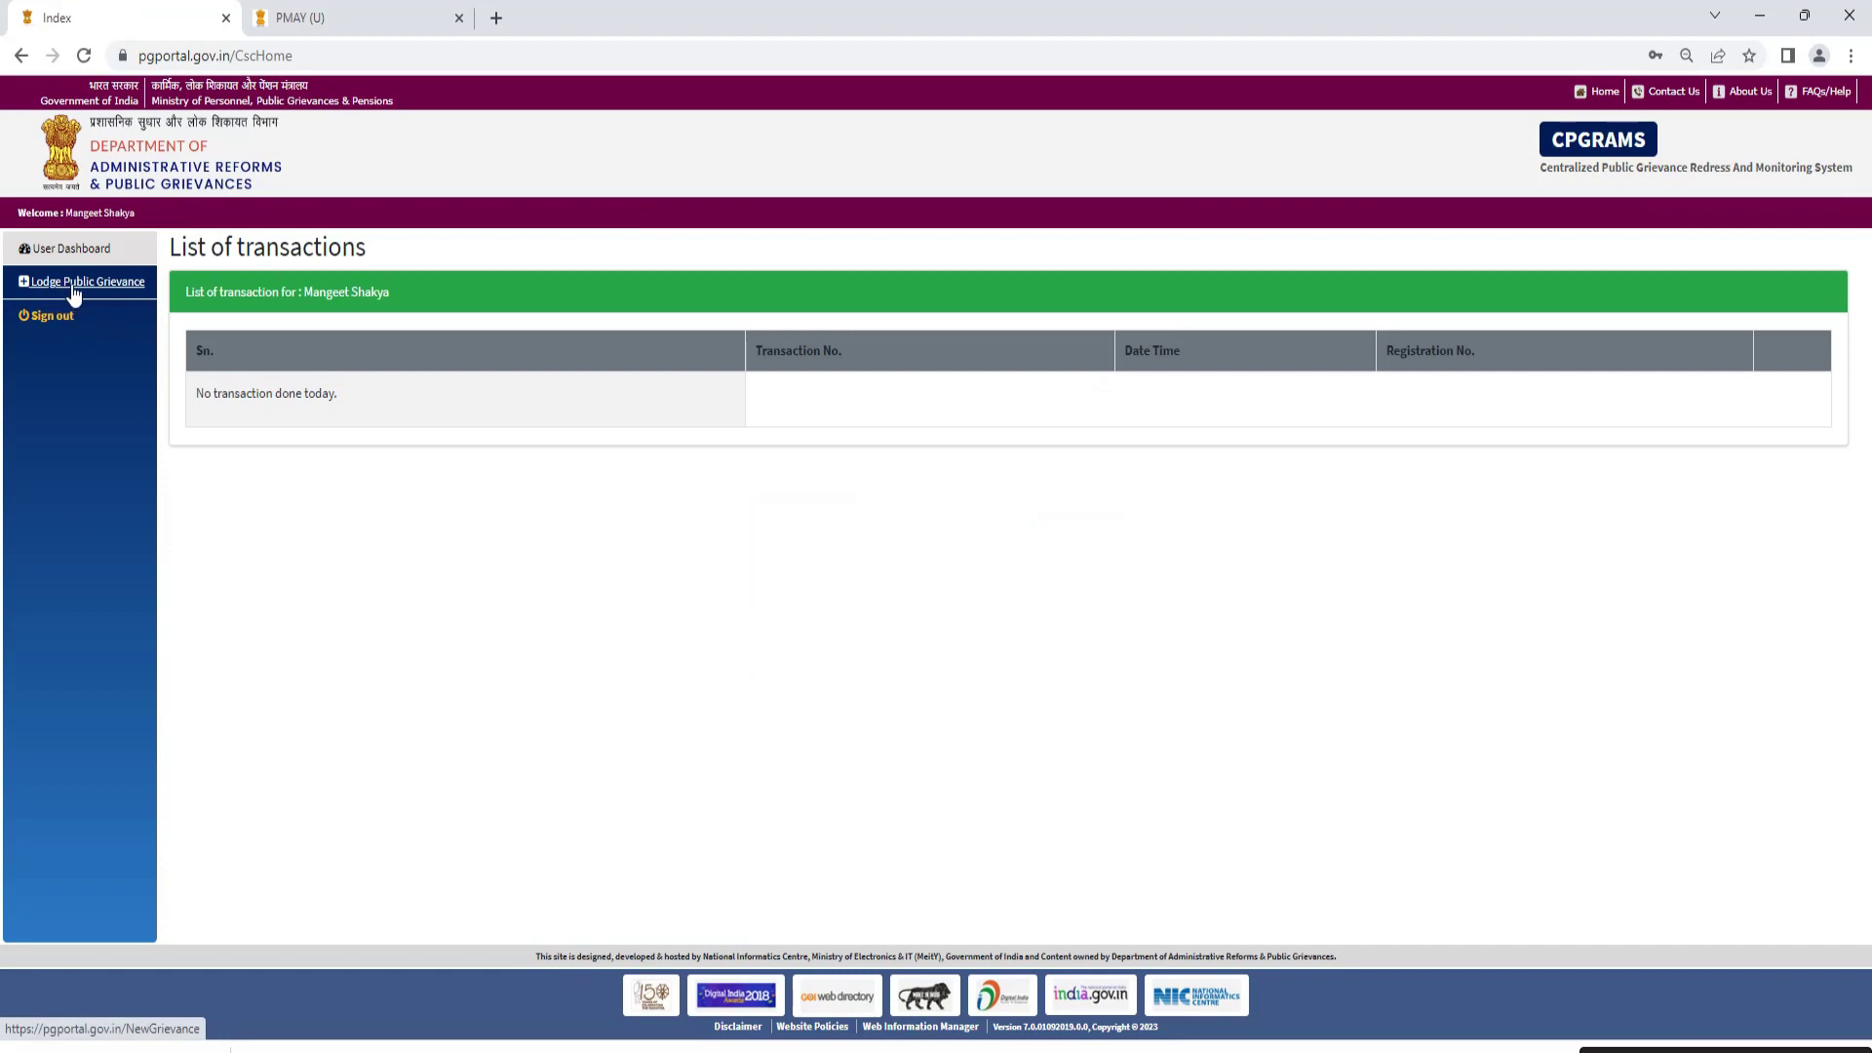
Start a new public grievance and submit the agreement that it falls in none of the excluded categories
left_click(115, 286)
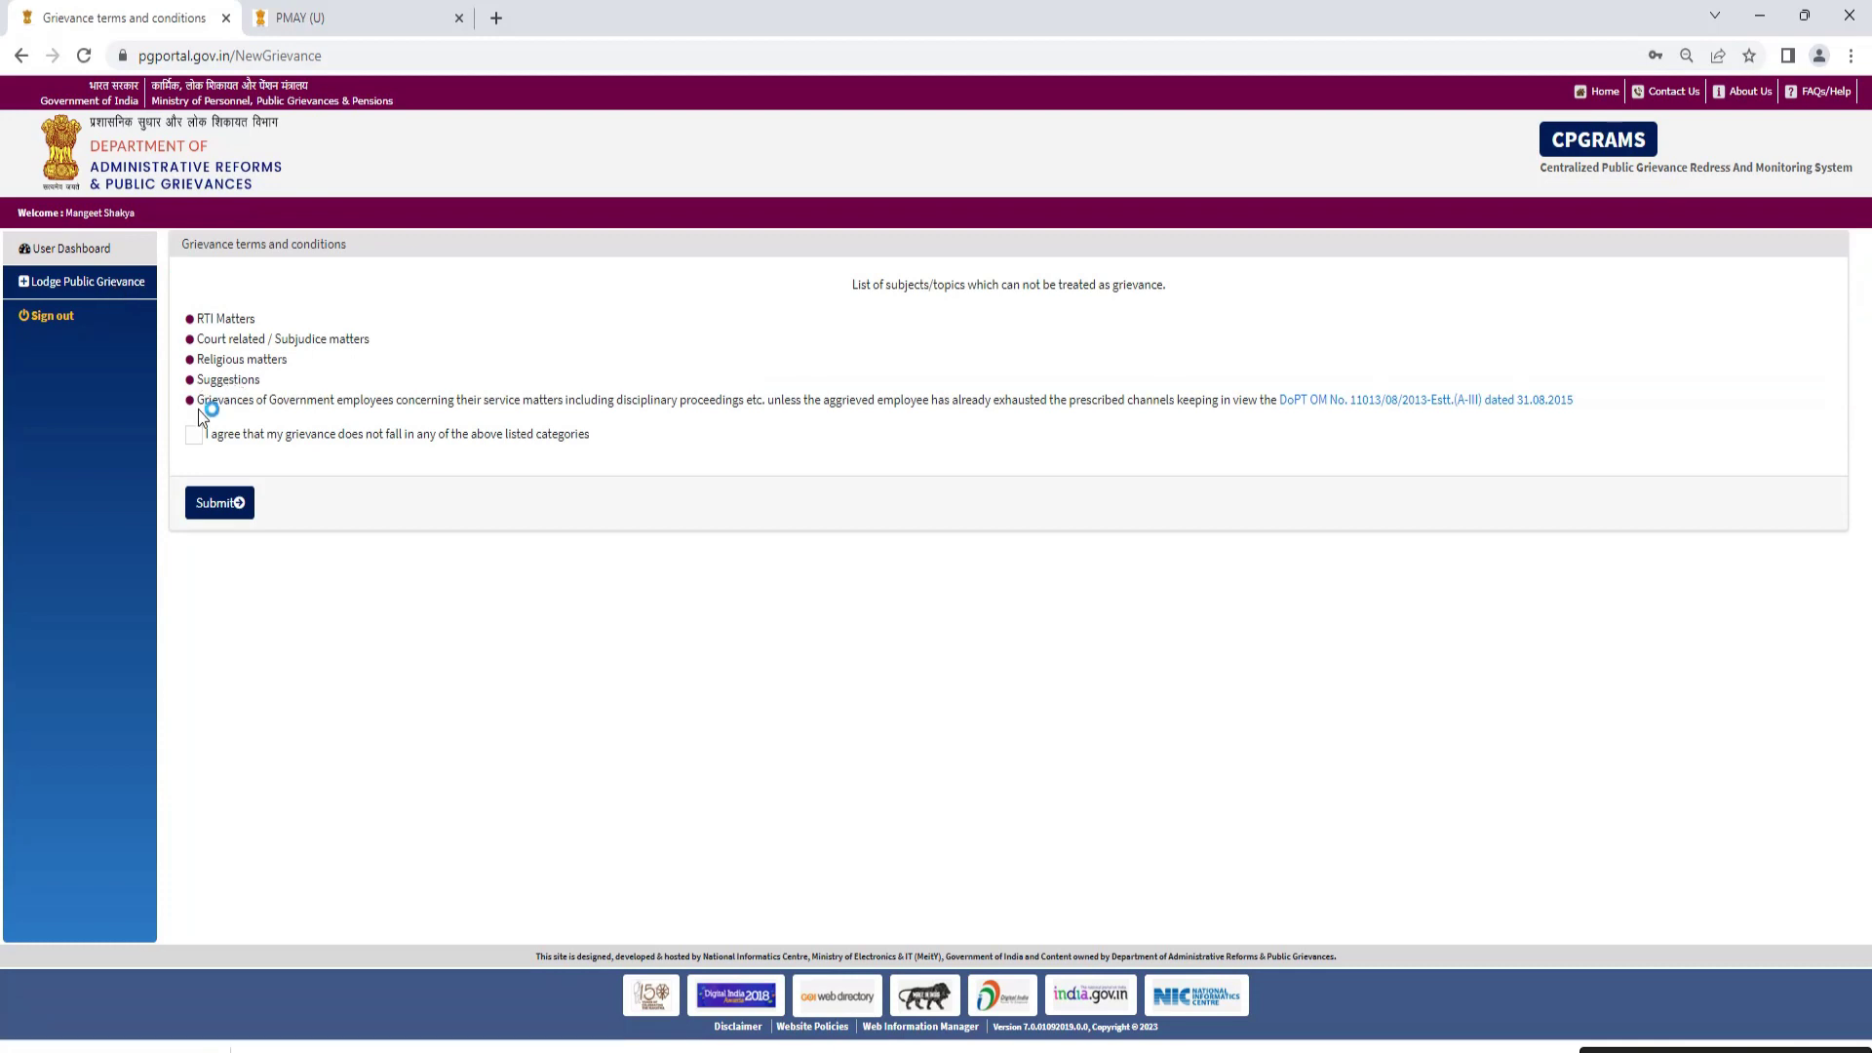
left_click(200, 447)
left_click(230, 503)
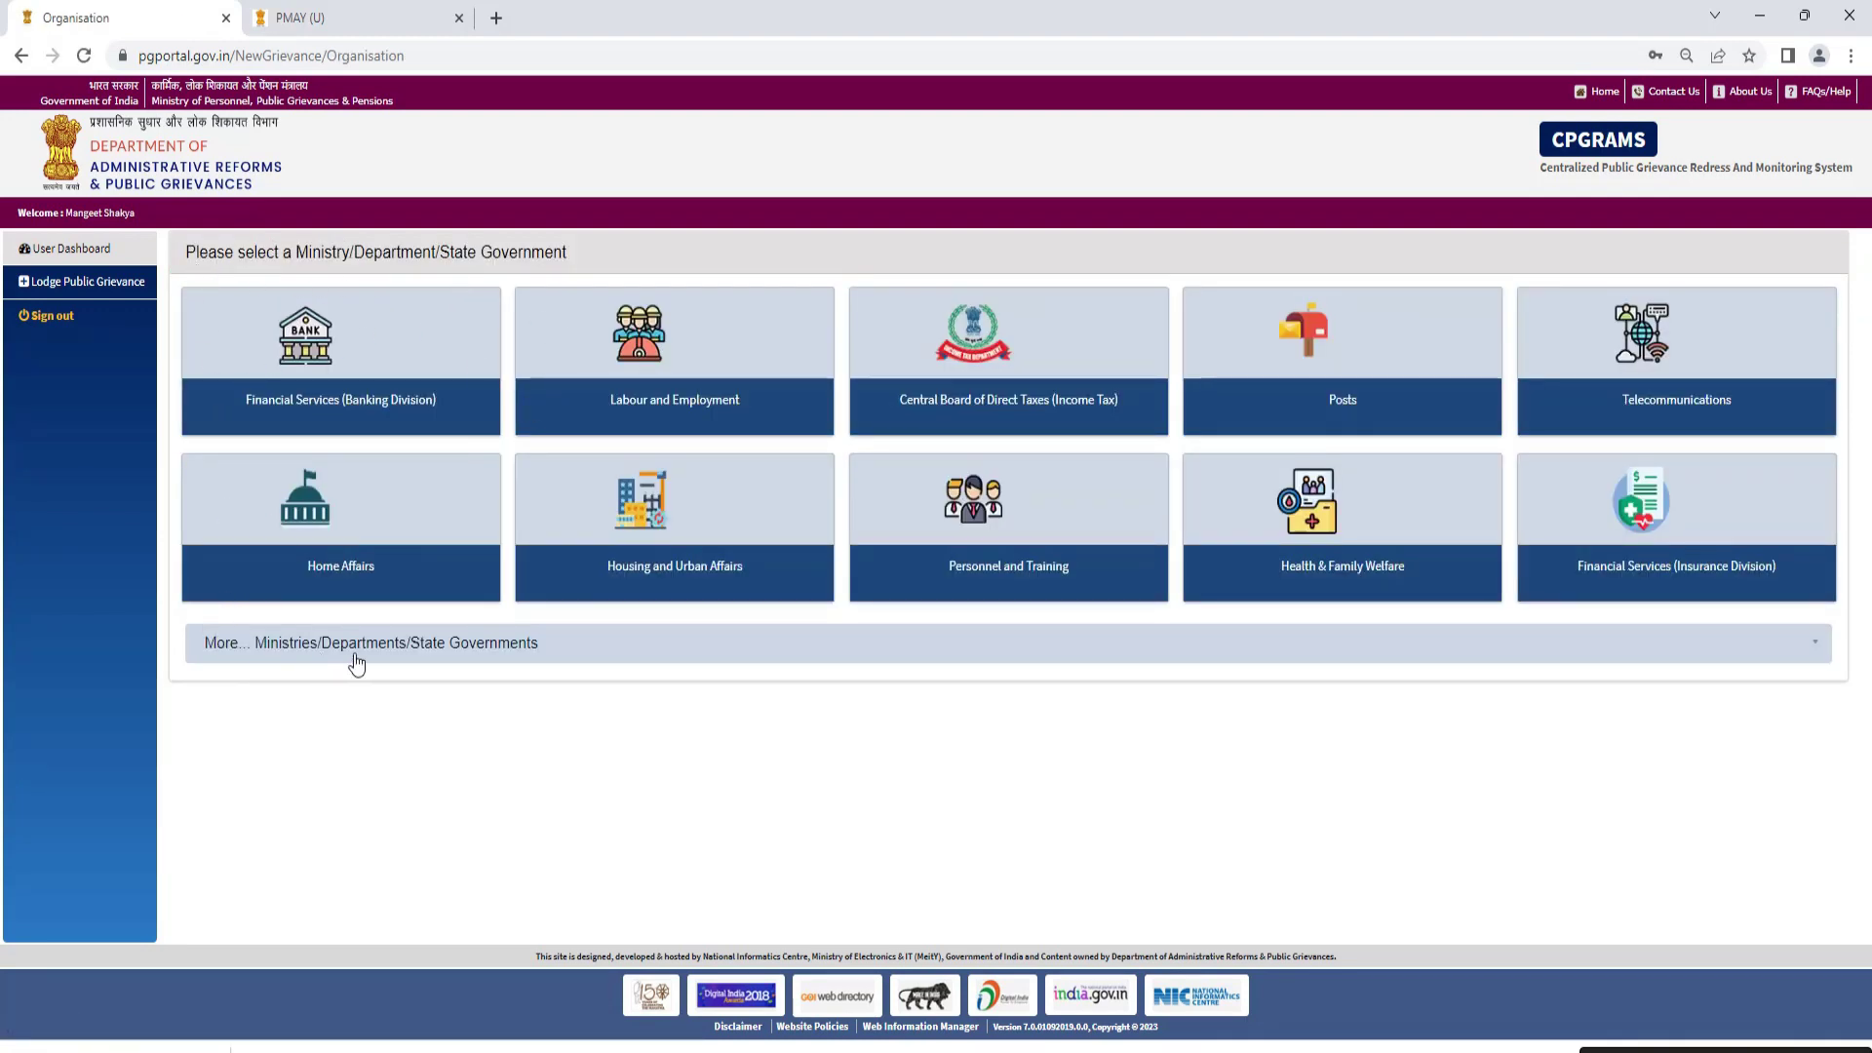
Select Rural Development from the additional ministries and departments as the recipient of the grievance
left_click(228, 660)
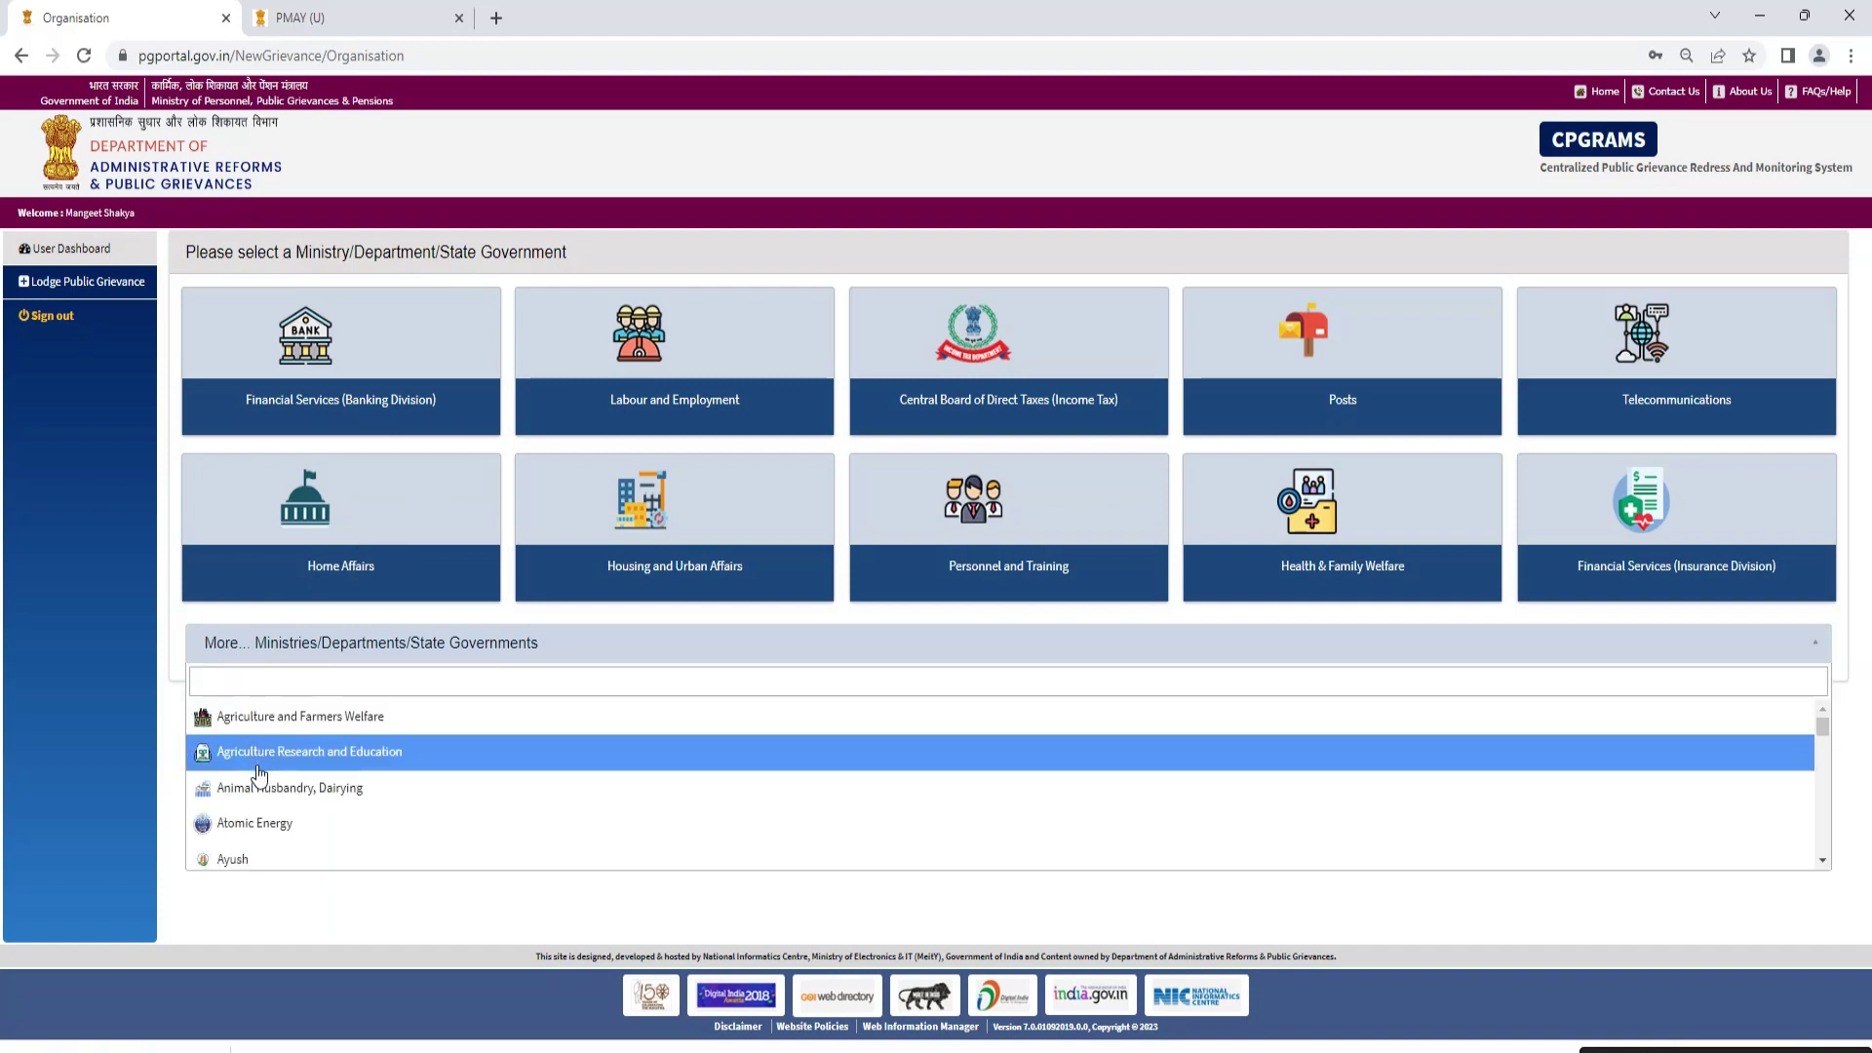
scroll(261, 815, "down", 2)
scroll(263, 814, "down", 15)
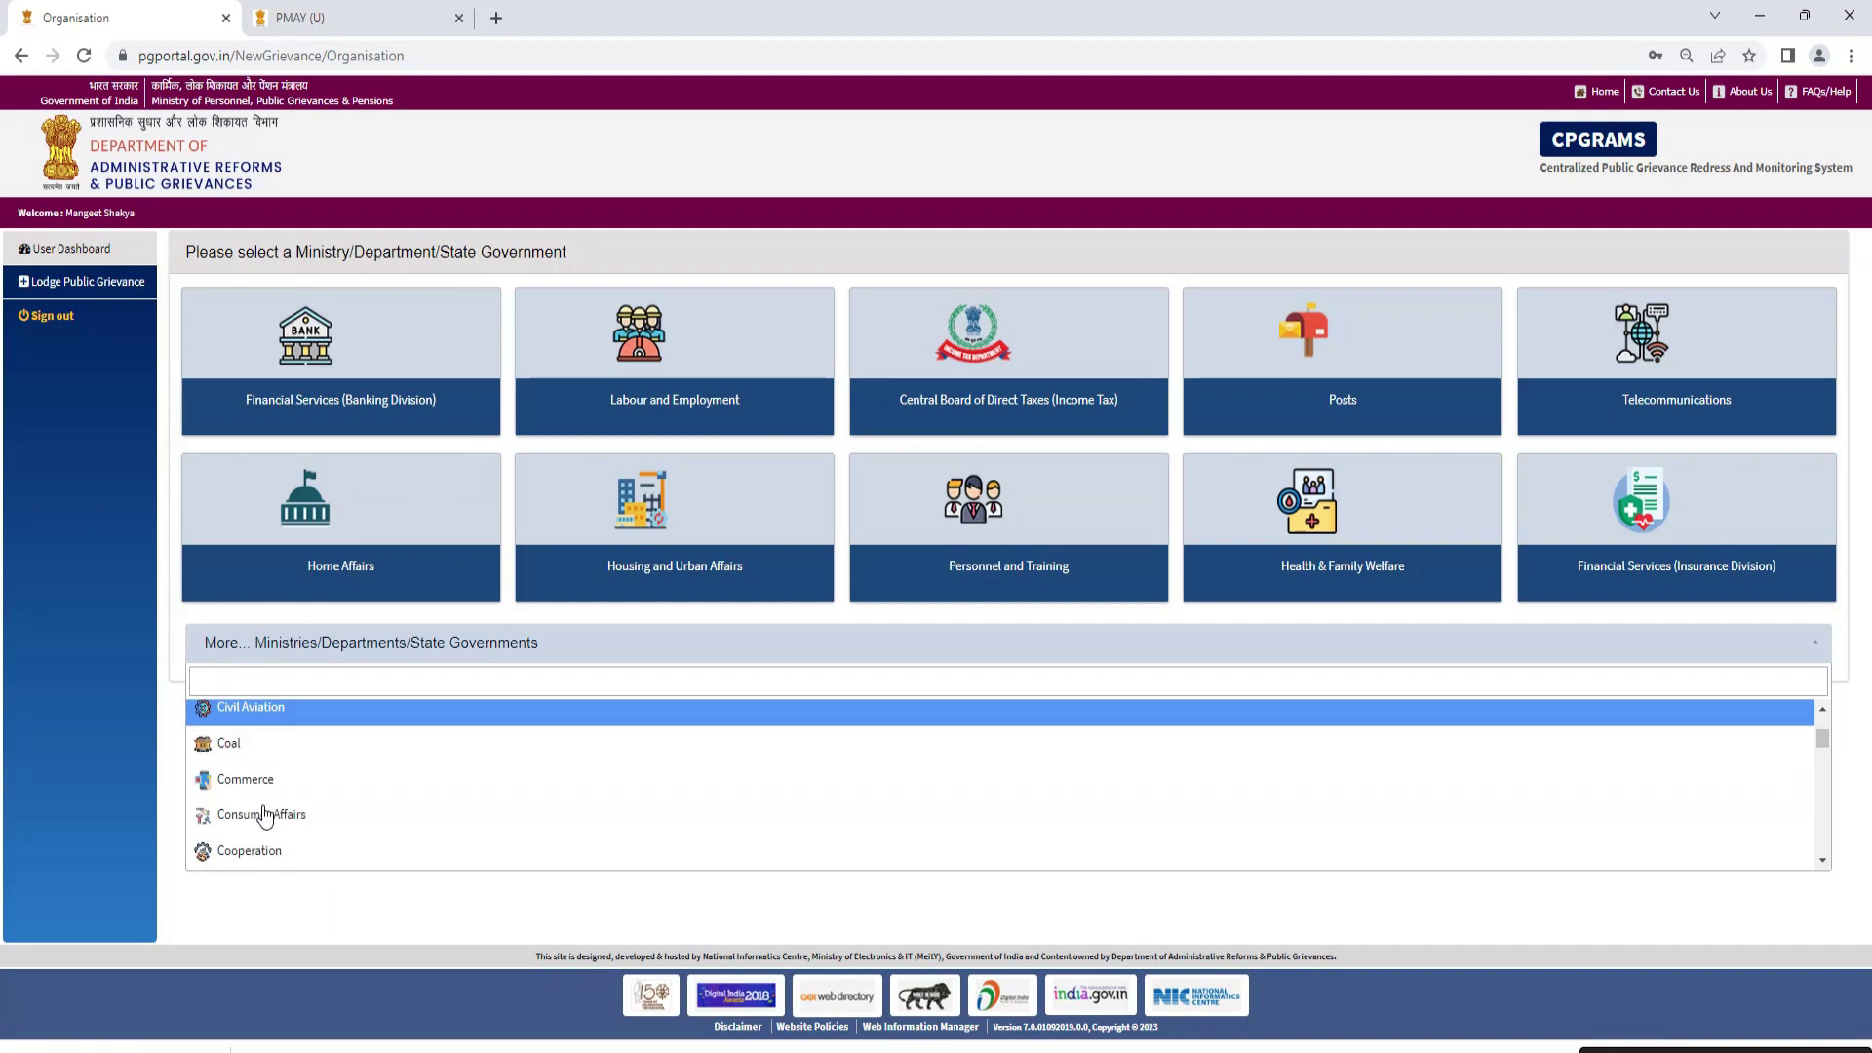
scroll(261, 809, "down", 5)
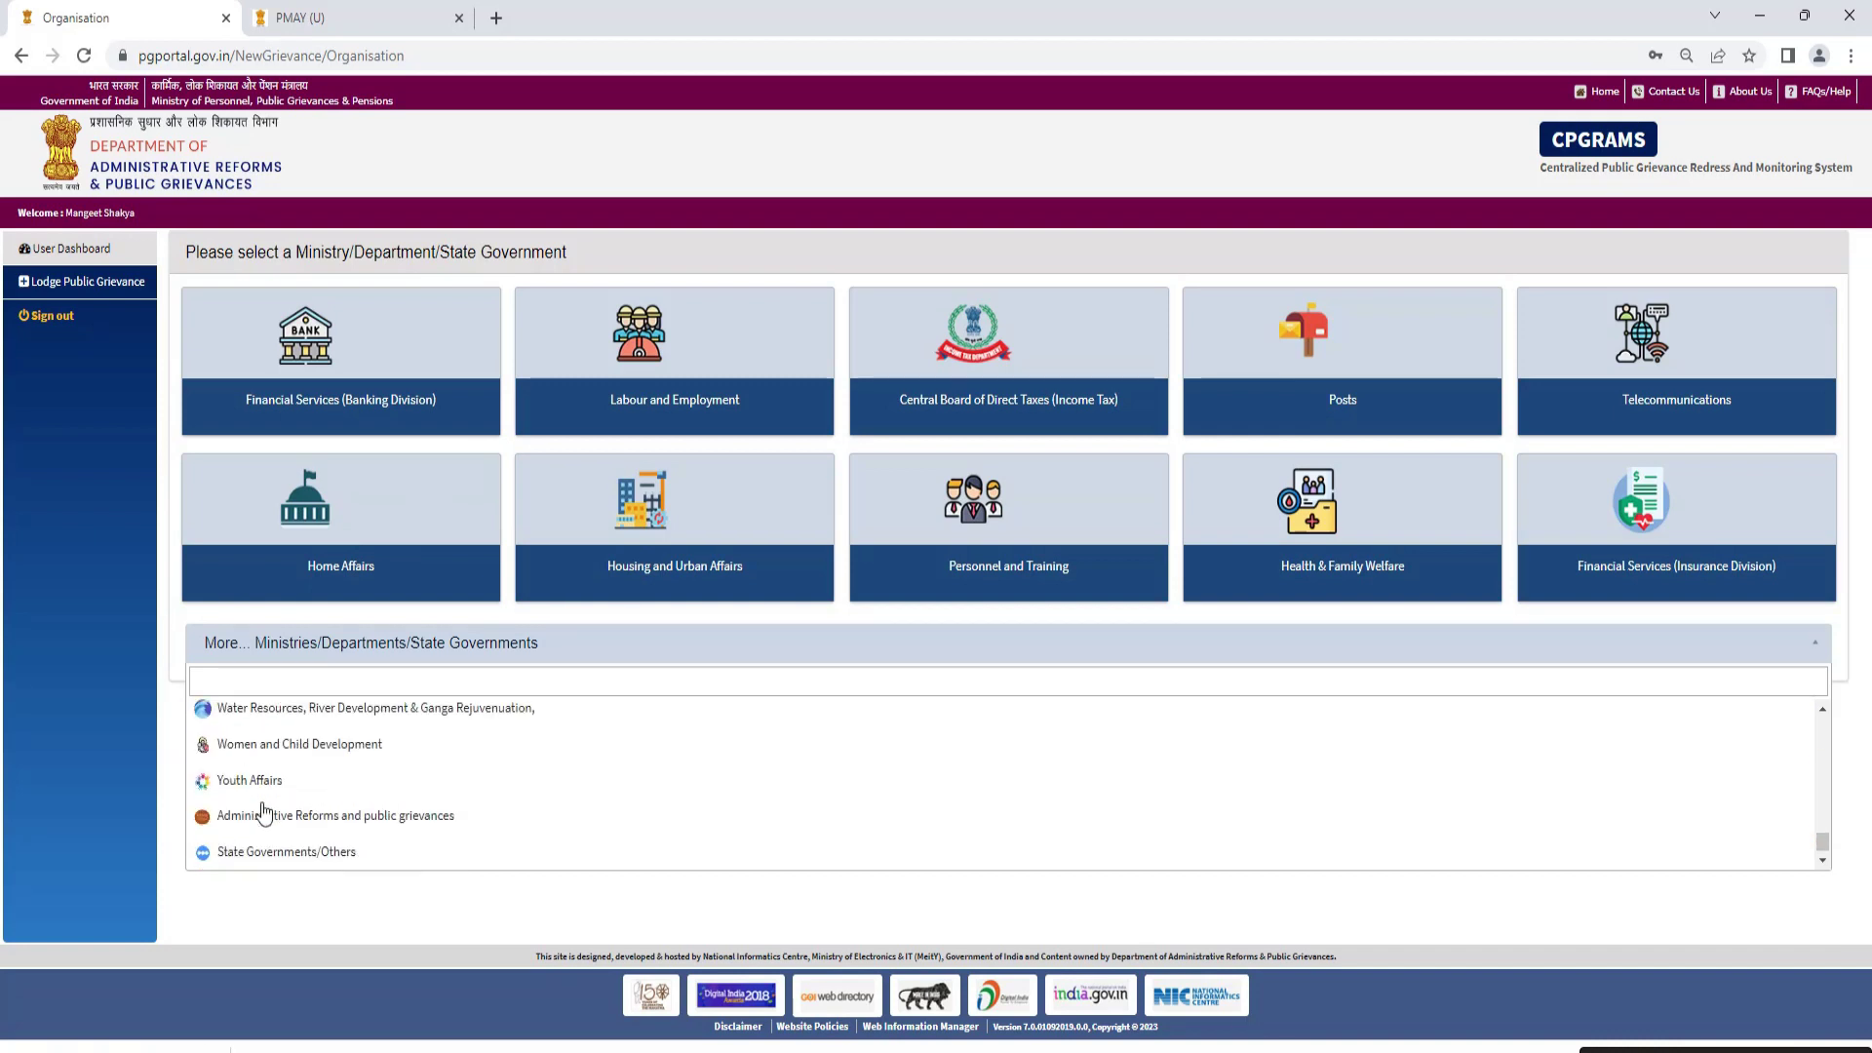
scroll(291, 858, "up", 4)
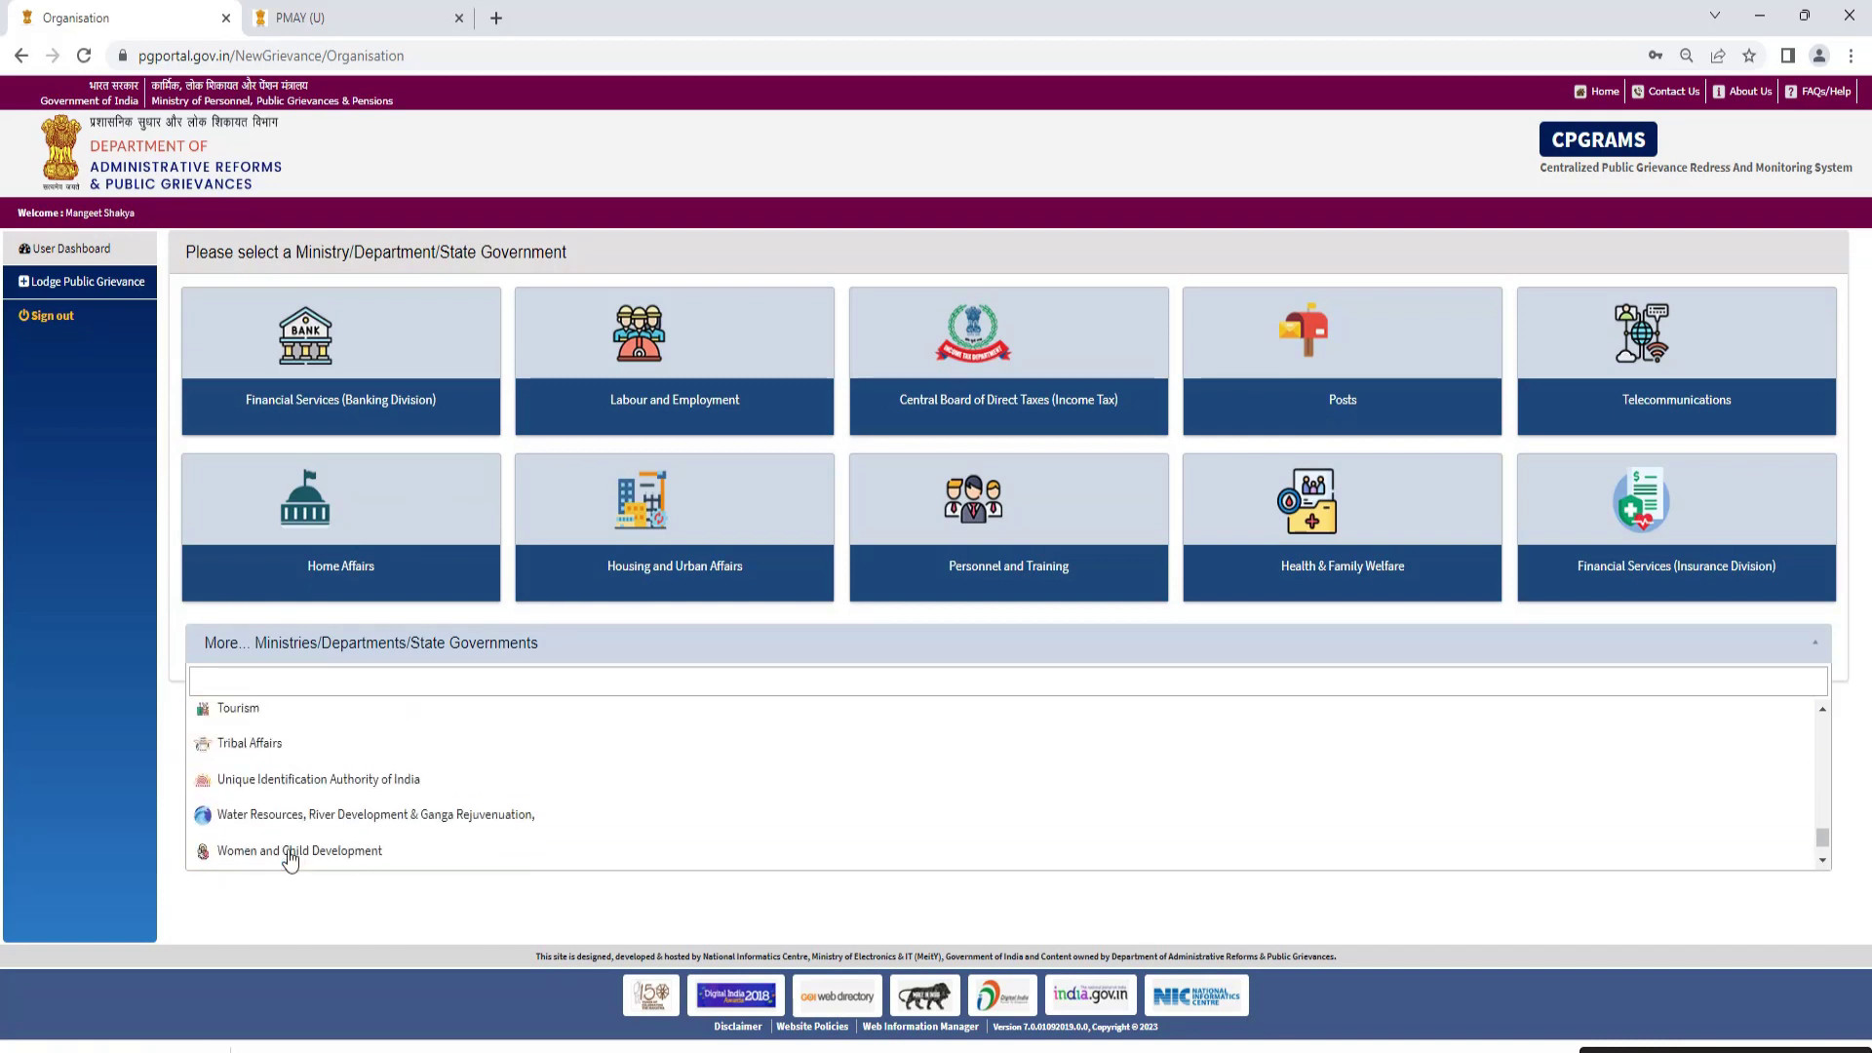
scroll(291, 858, "up", 5)
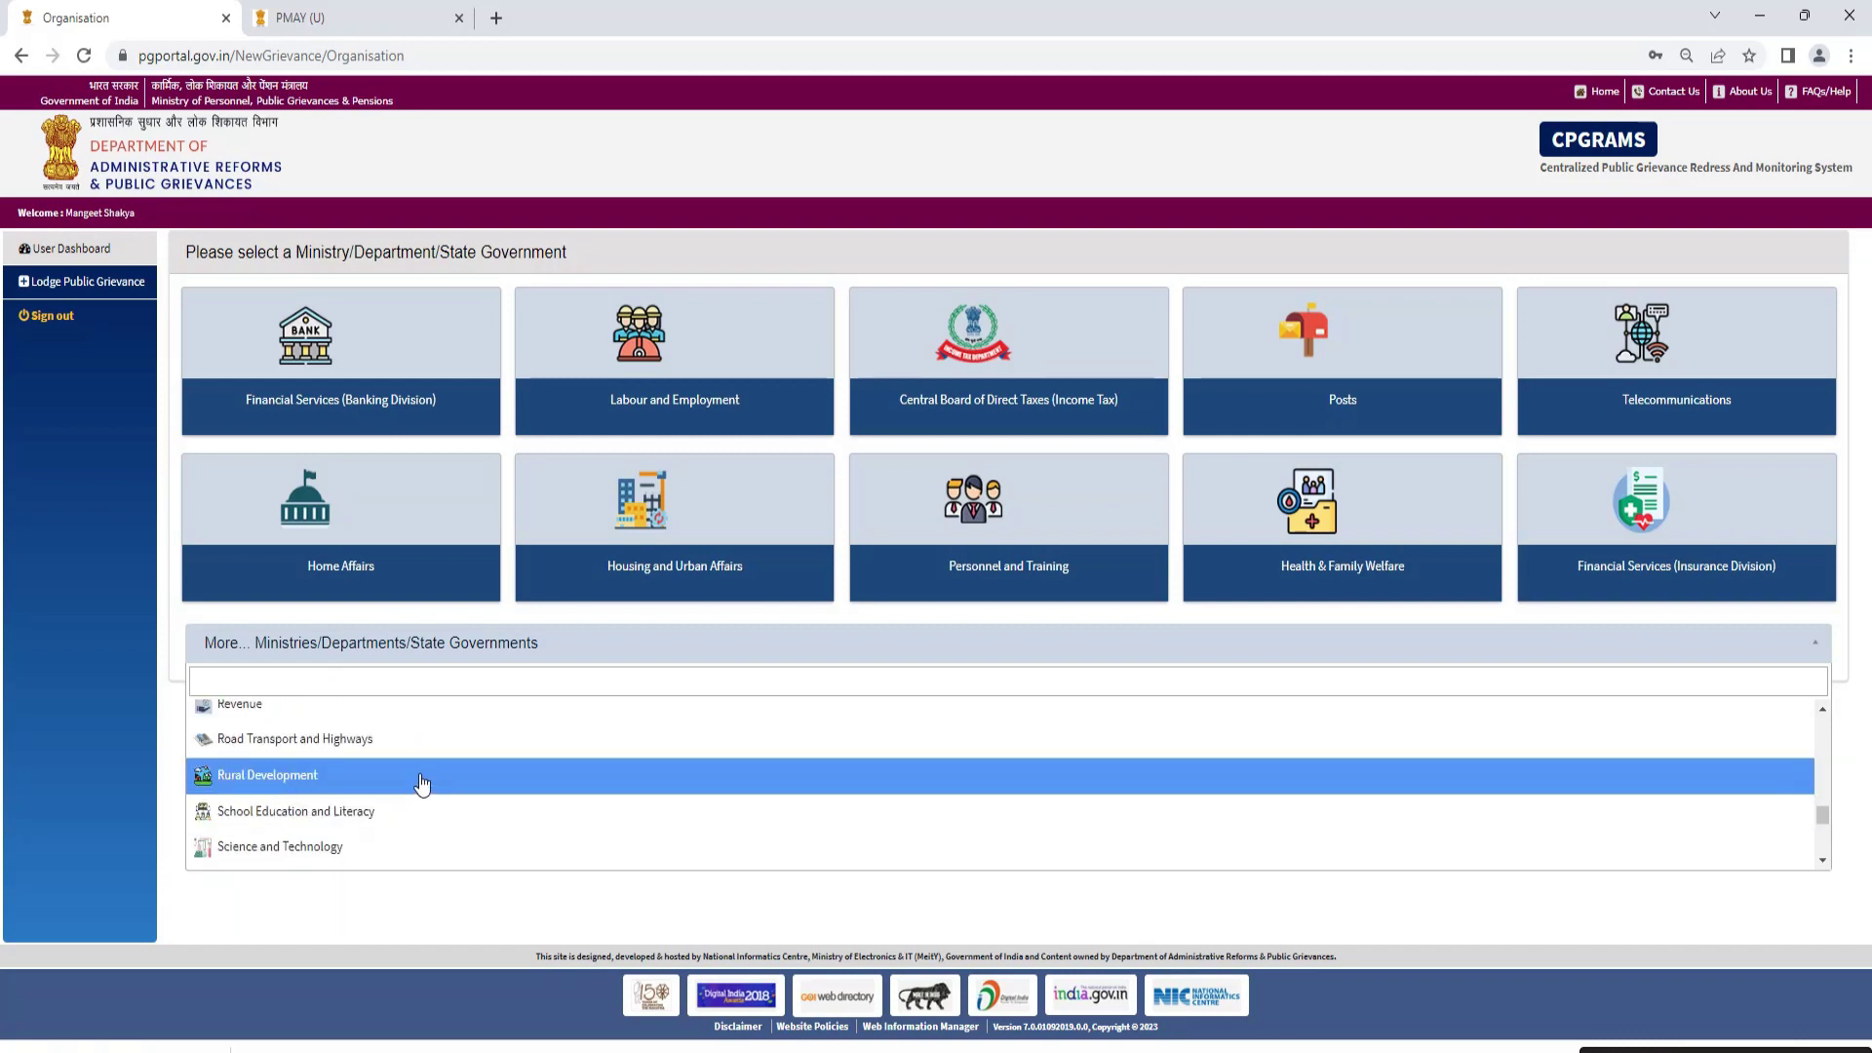
left_click(422, 776)
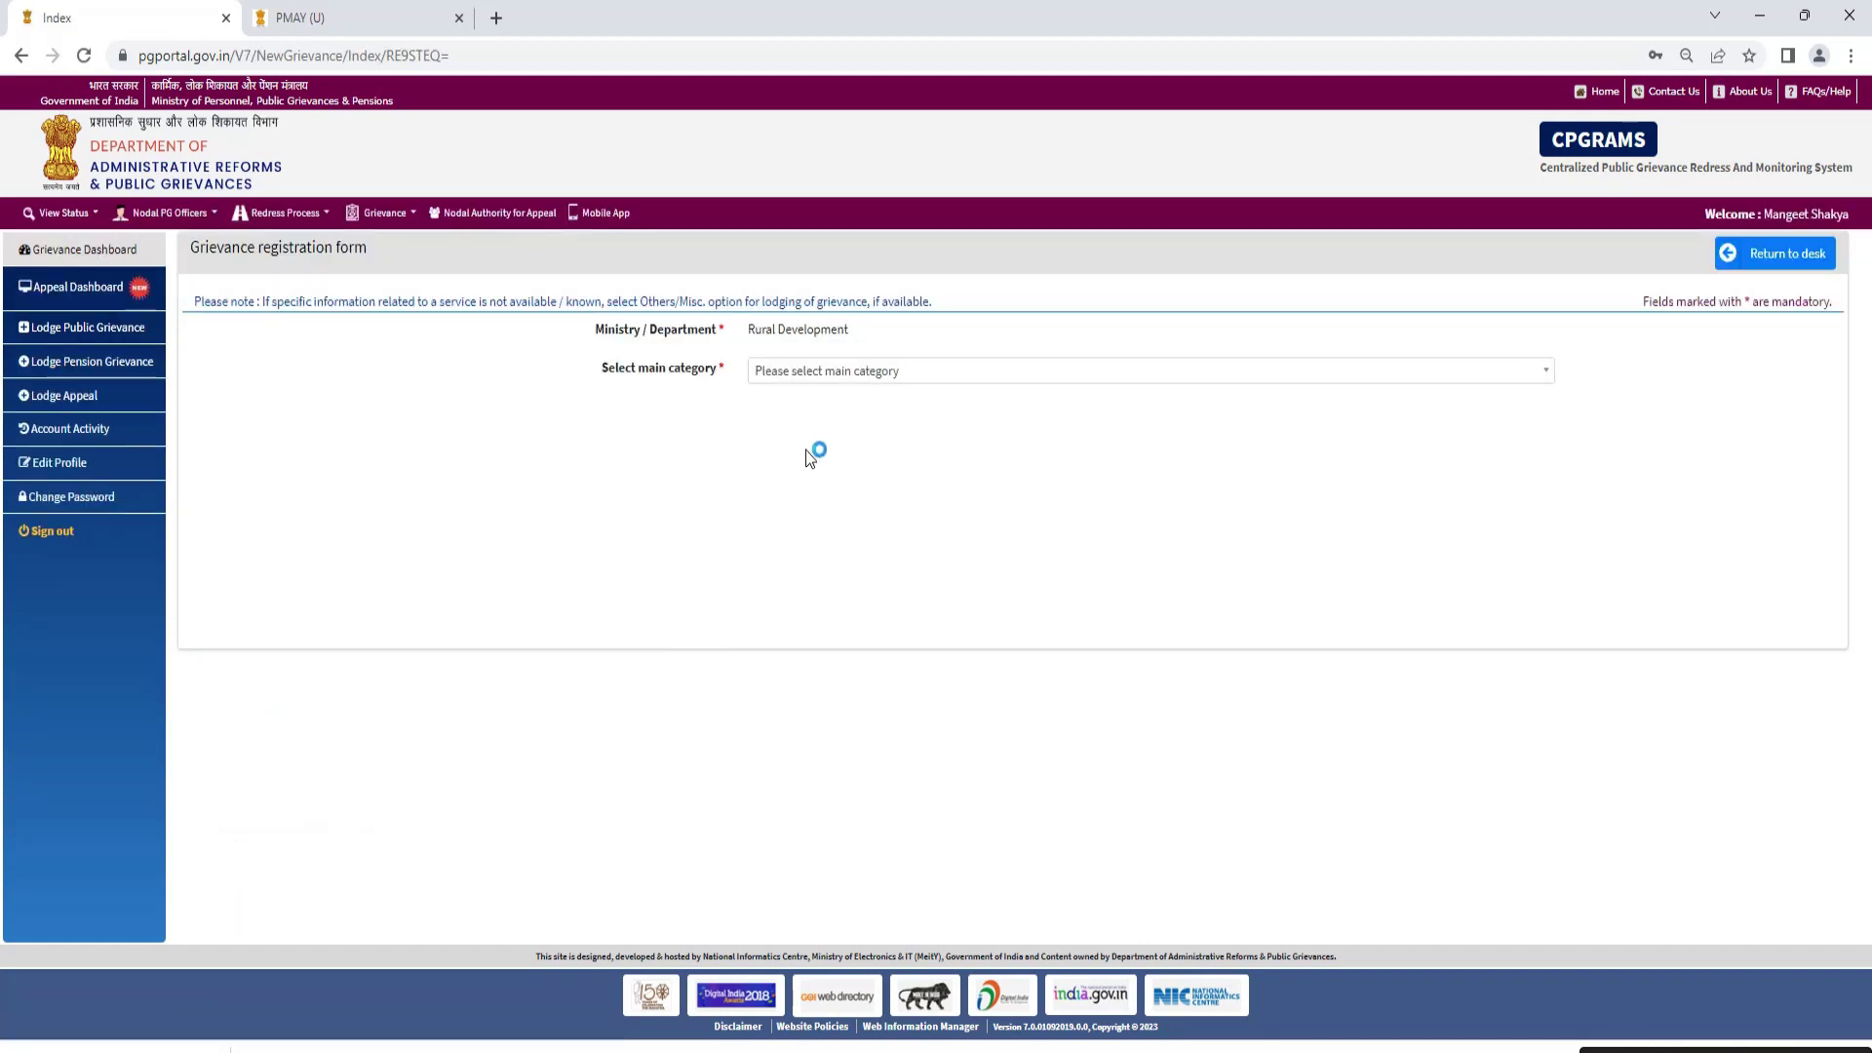
Set the grievance's main category to Pradhan Mantri Awaas Yojana - Gramin (Rural)
left_click(777, 376)
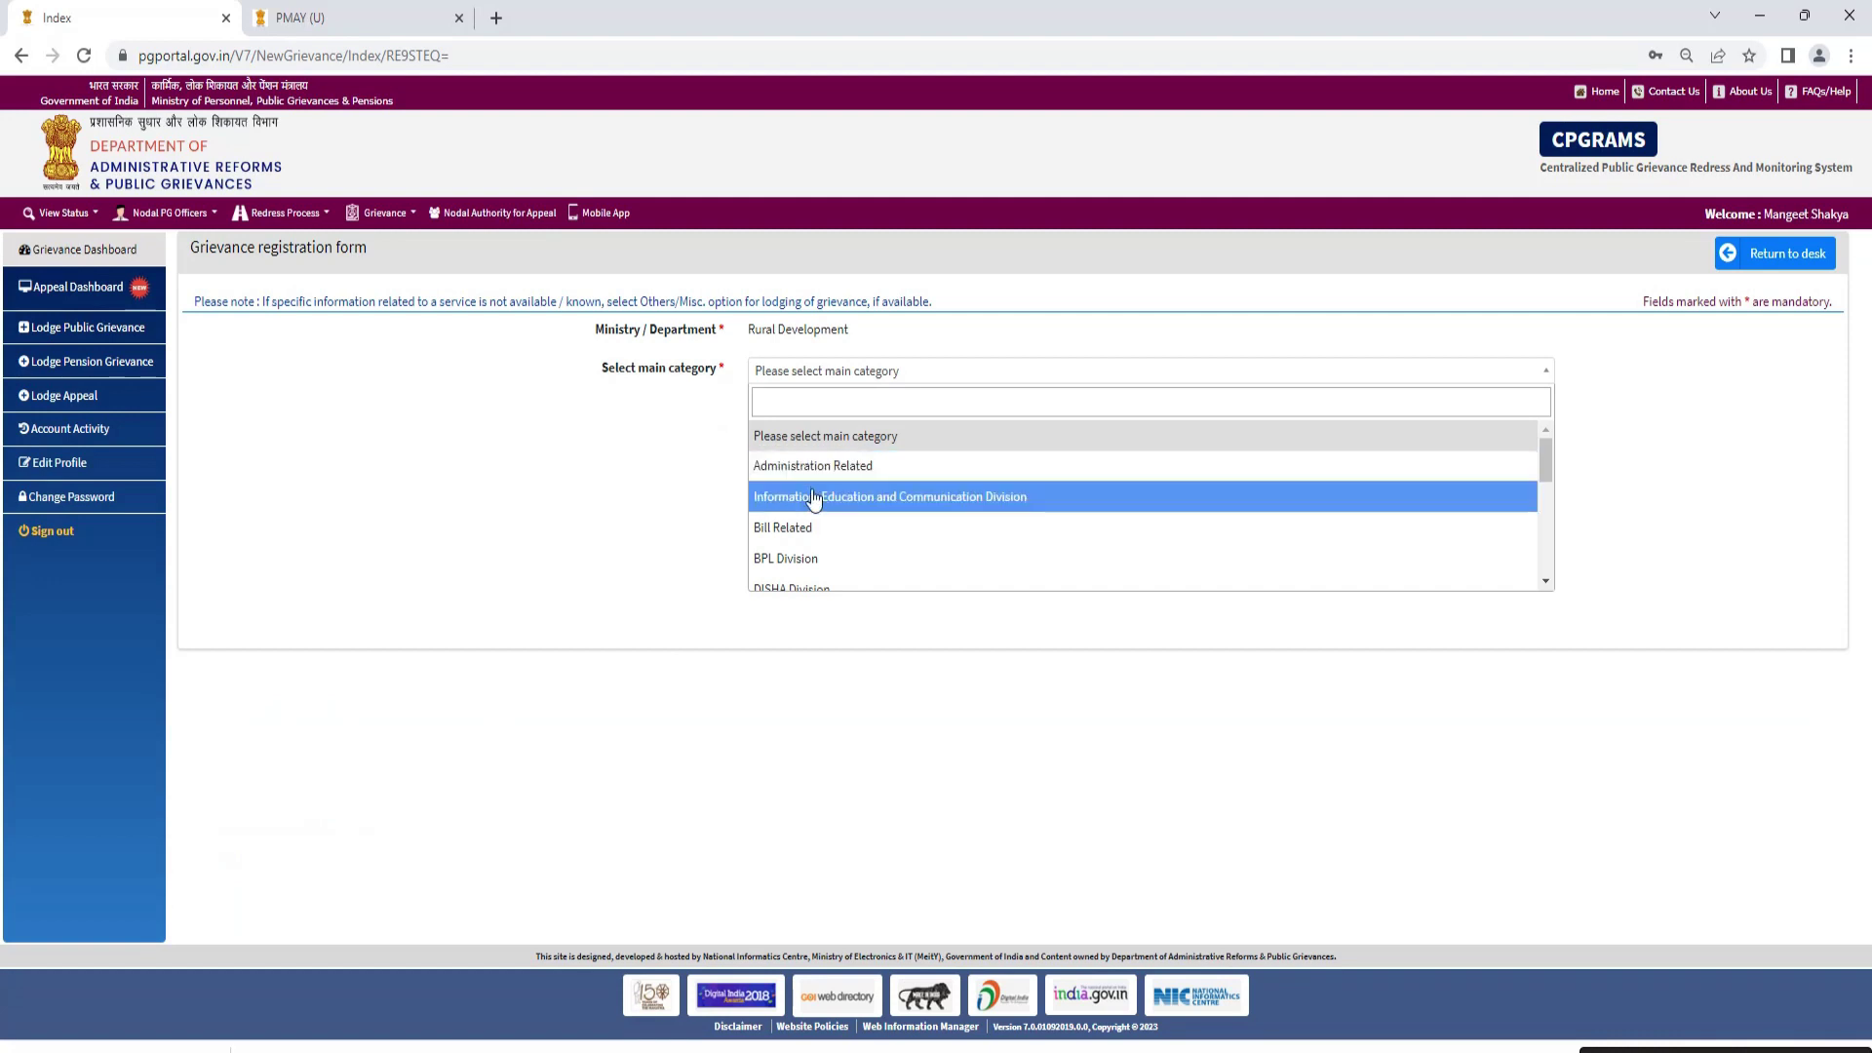
scroll(852, 517, "down", 1)
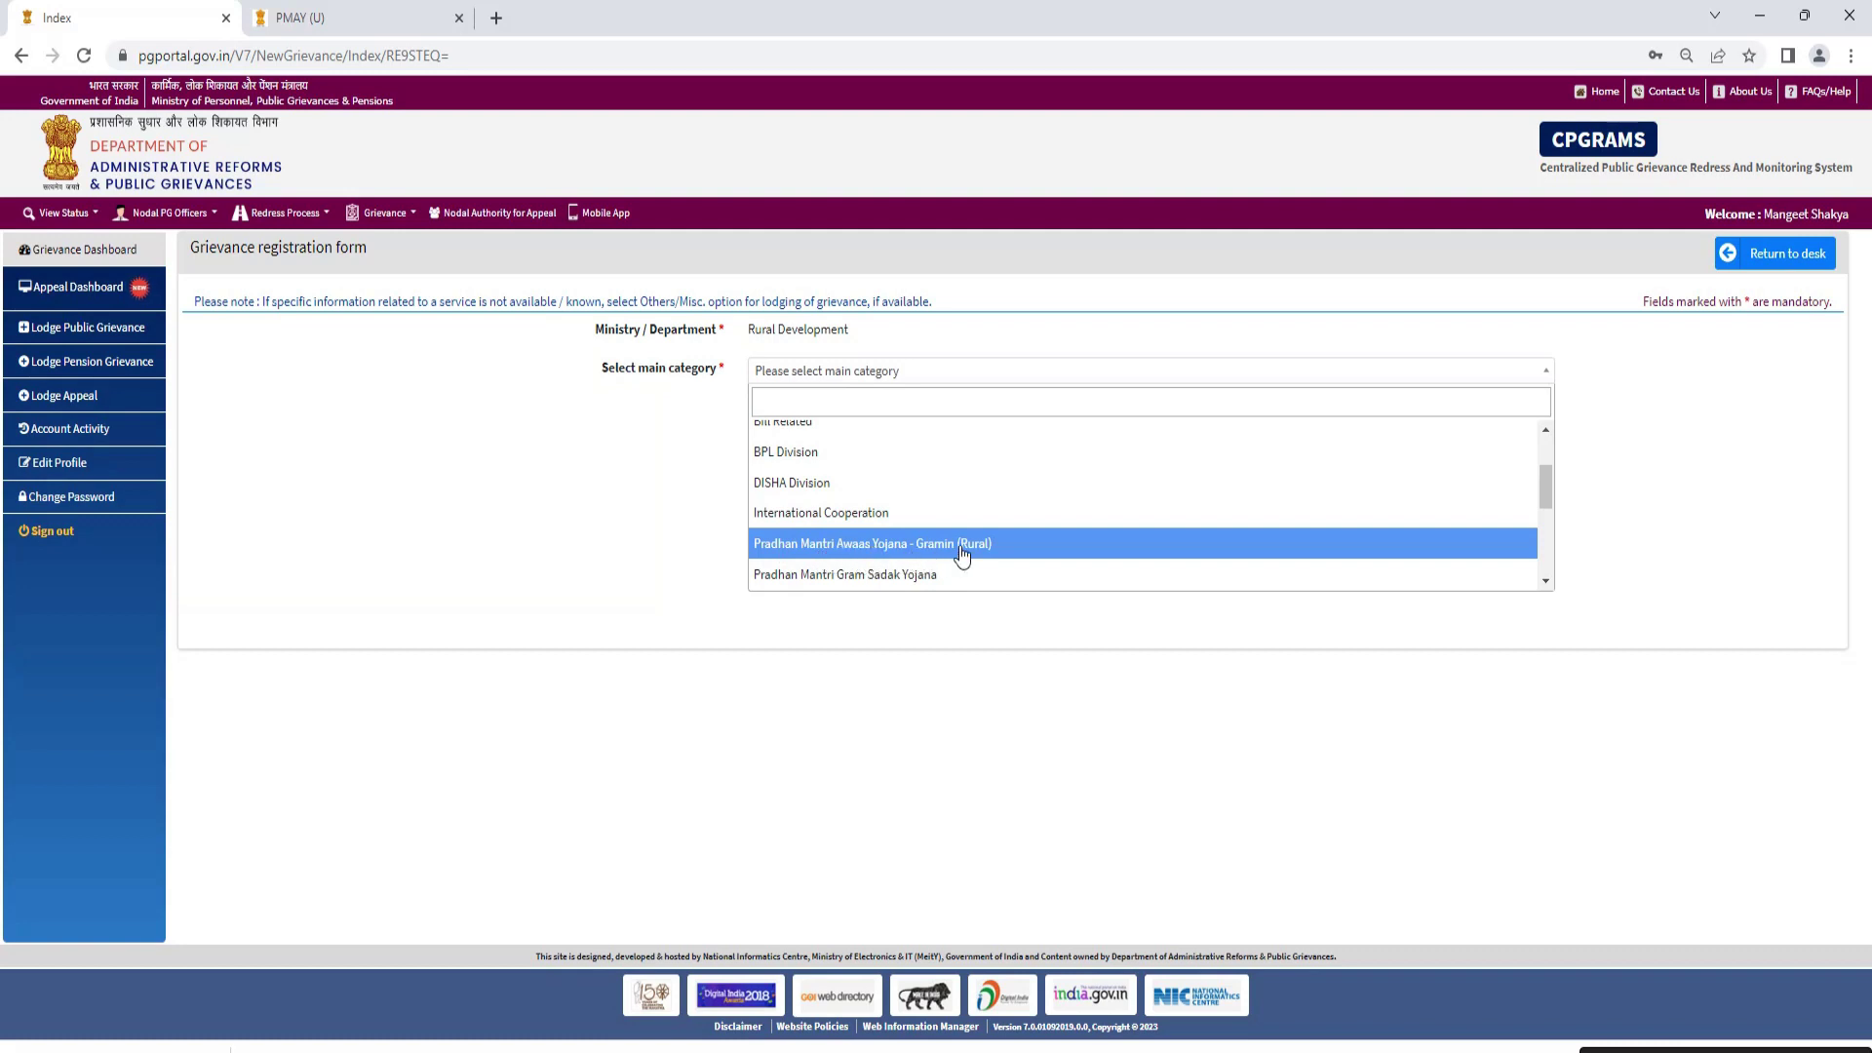
left_click(901, 554)
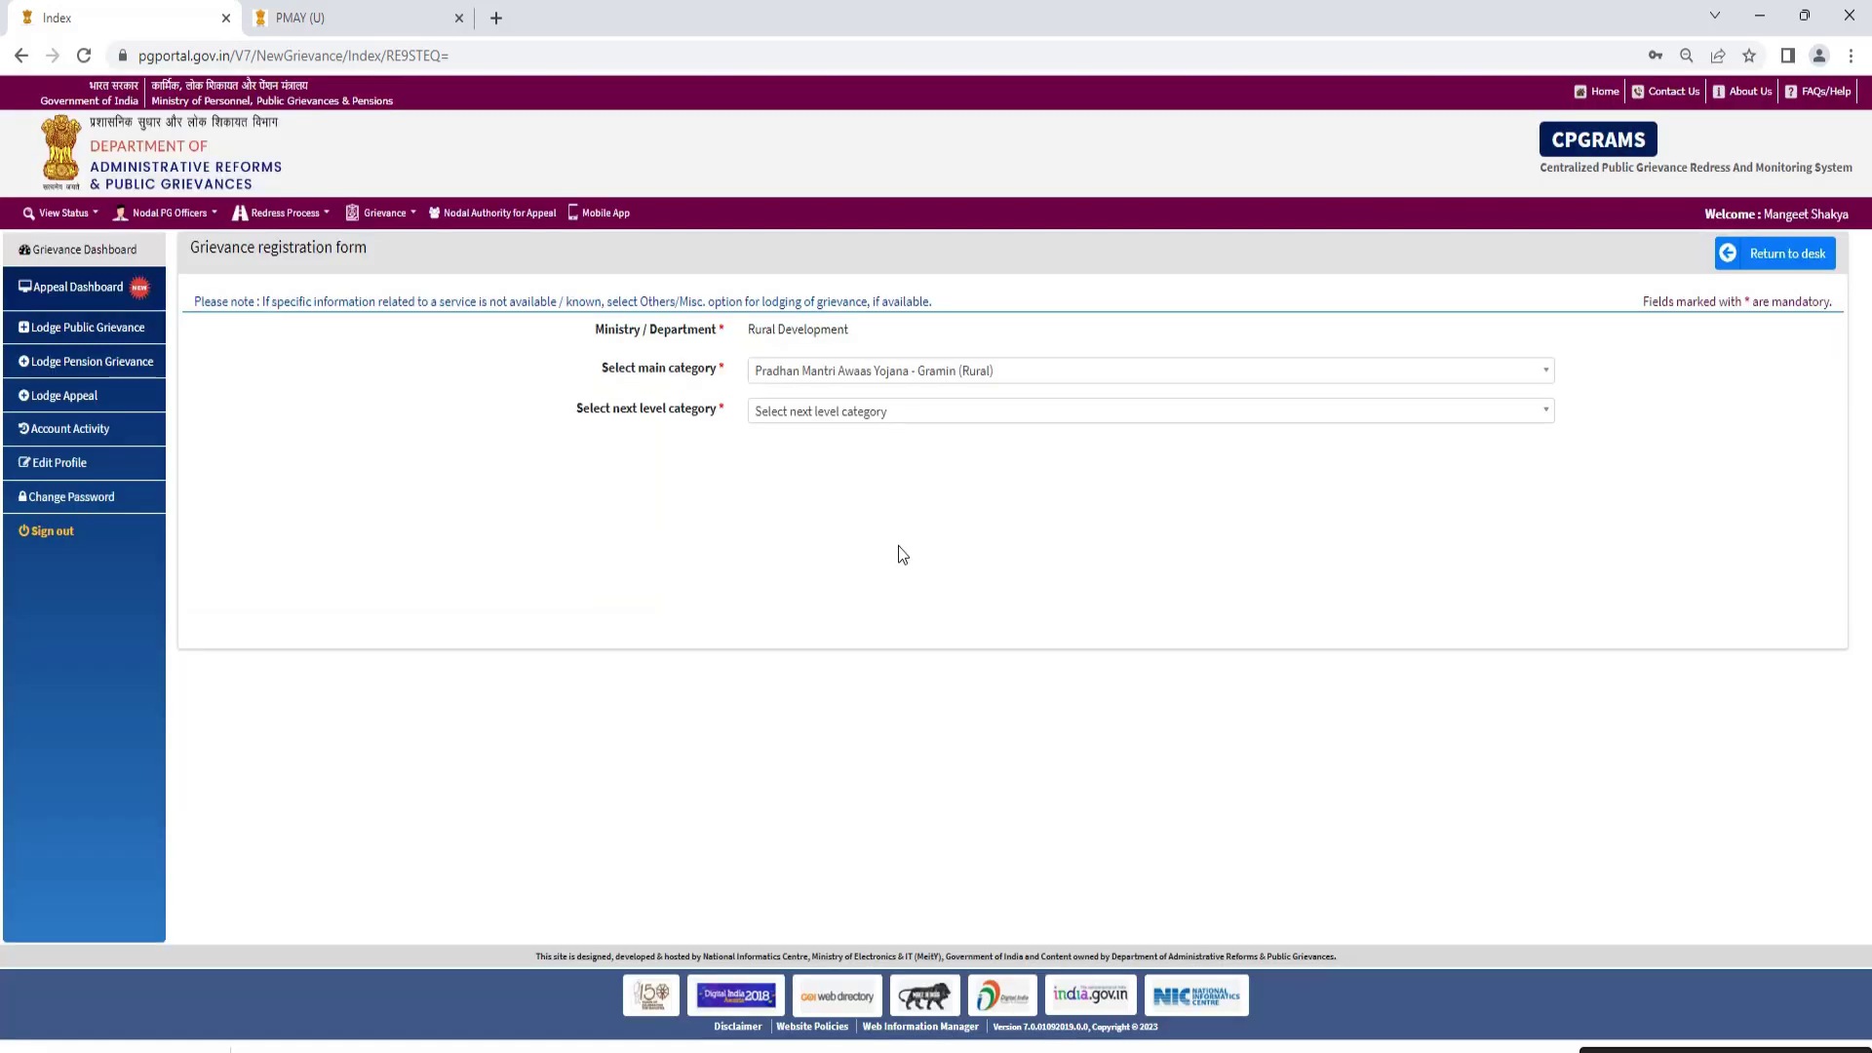
Set the next level category under the main category to Request/Representation (for new house)
left_click(797, 413)
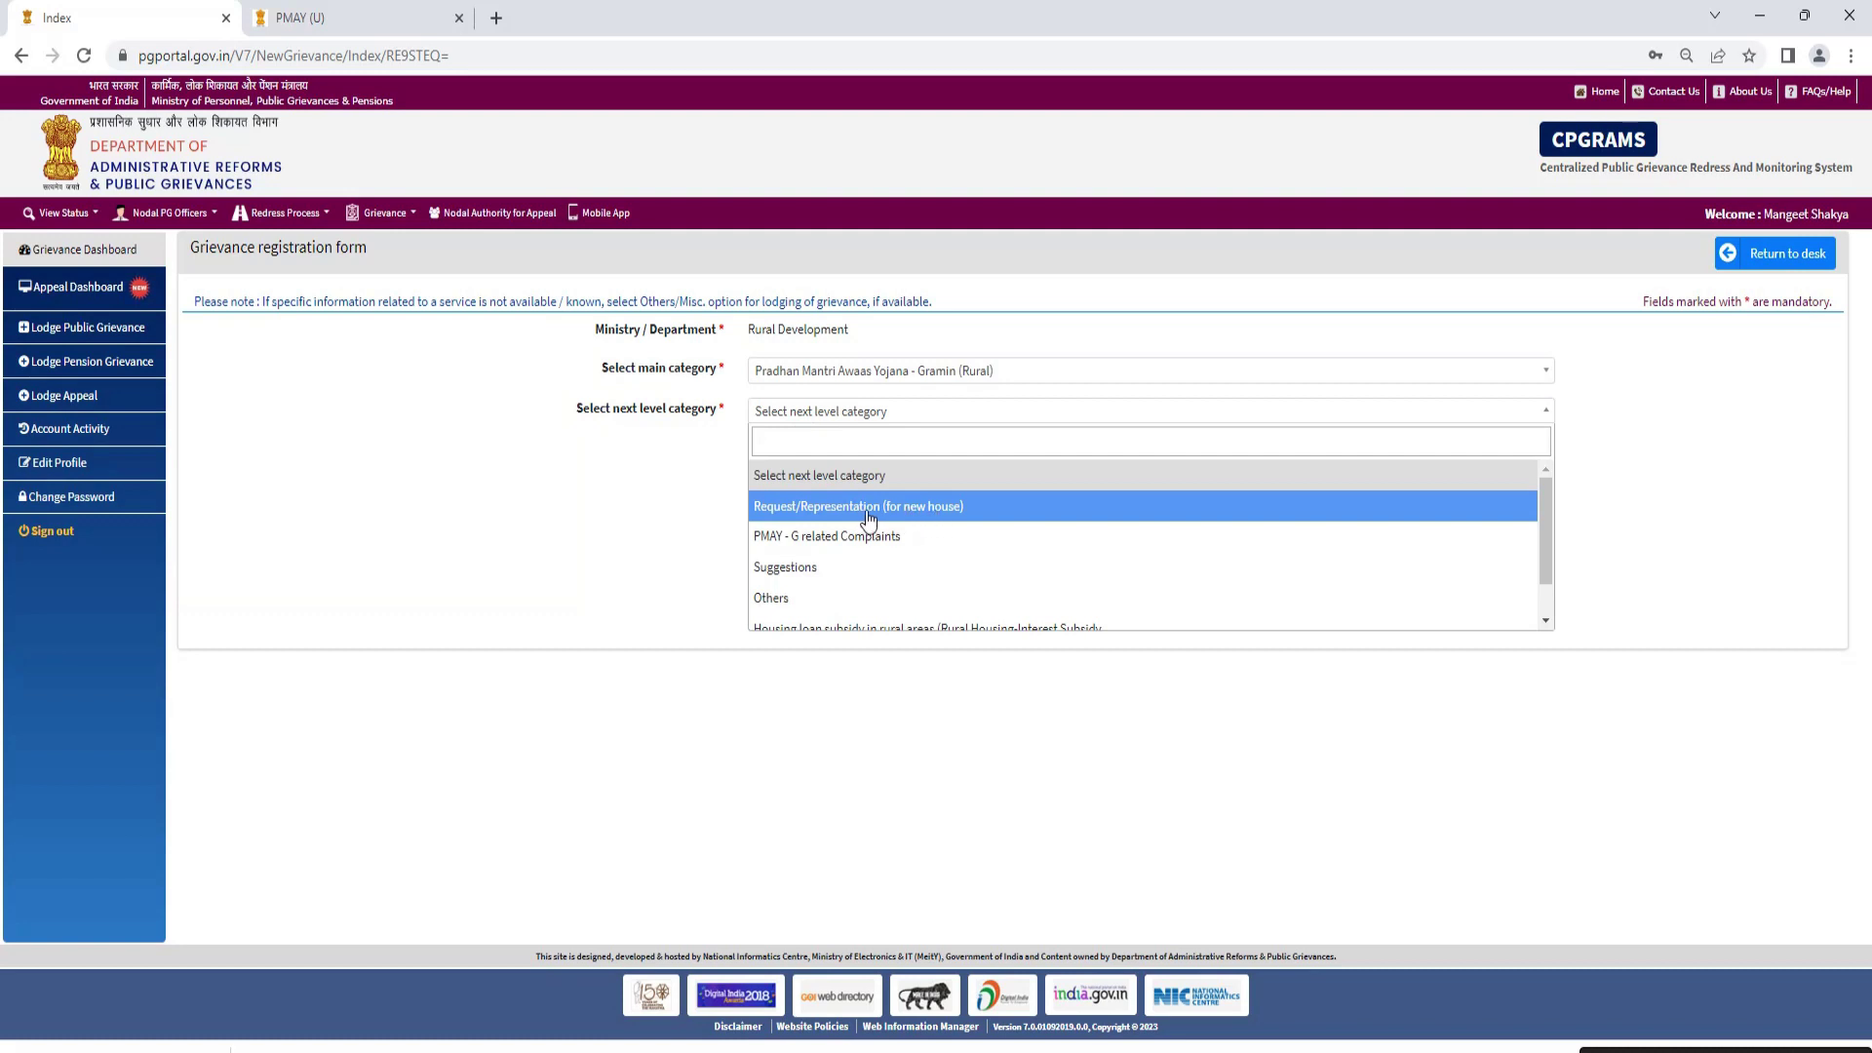
scroll(821, 521, "down", 1)
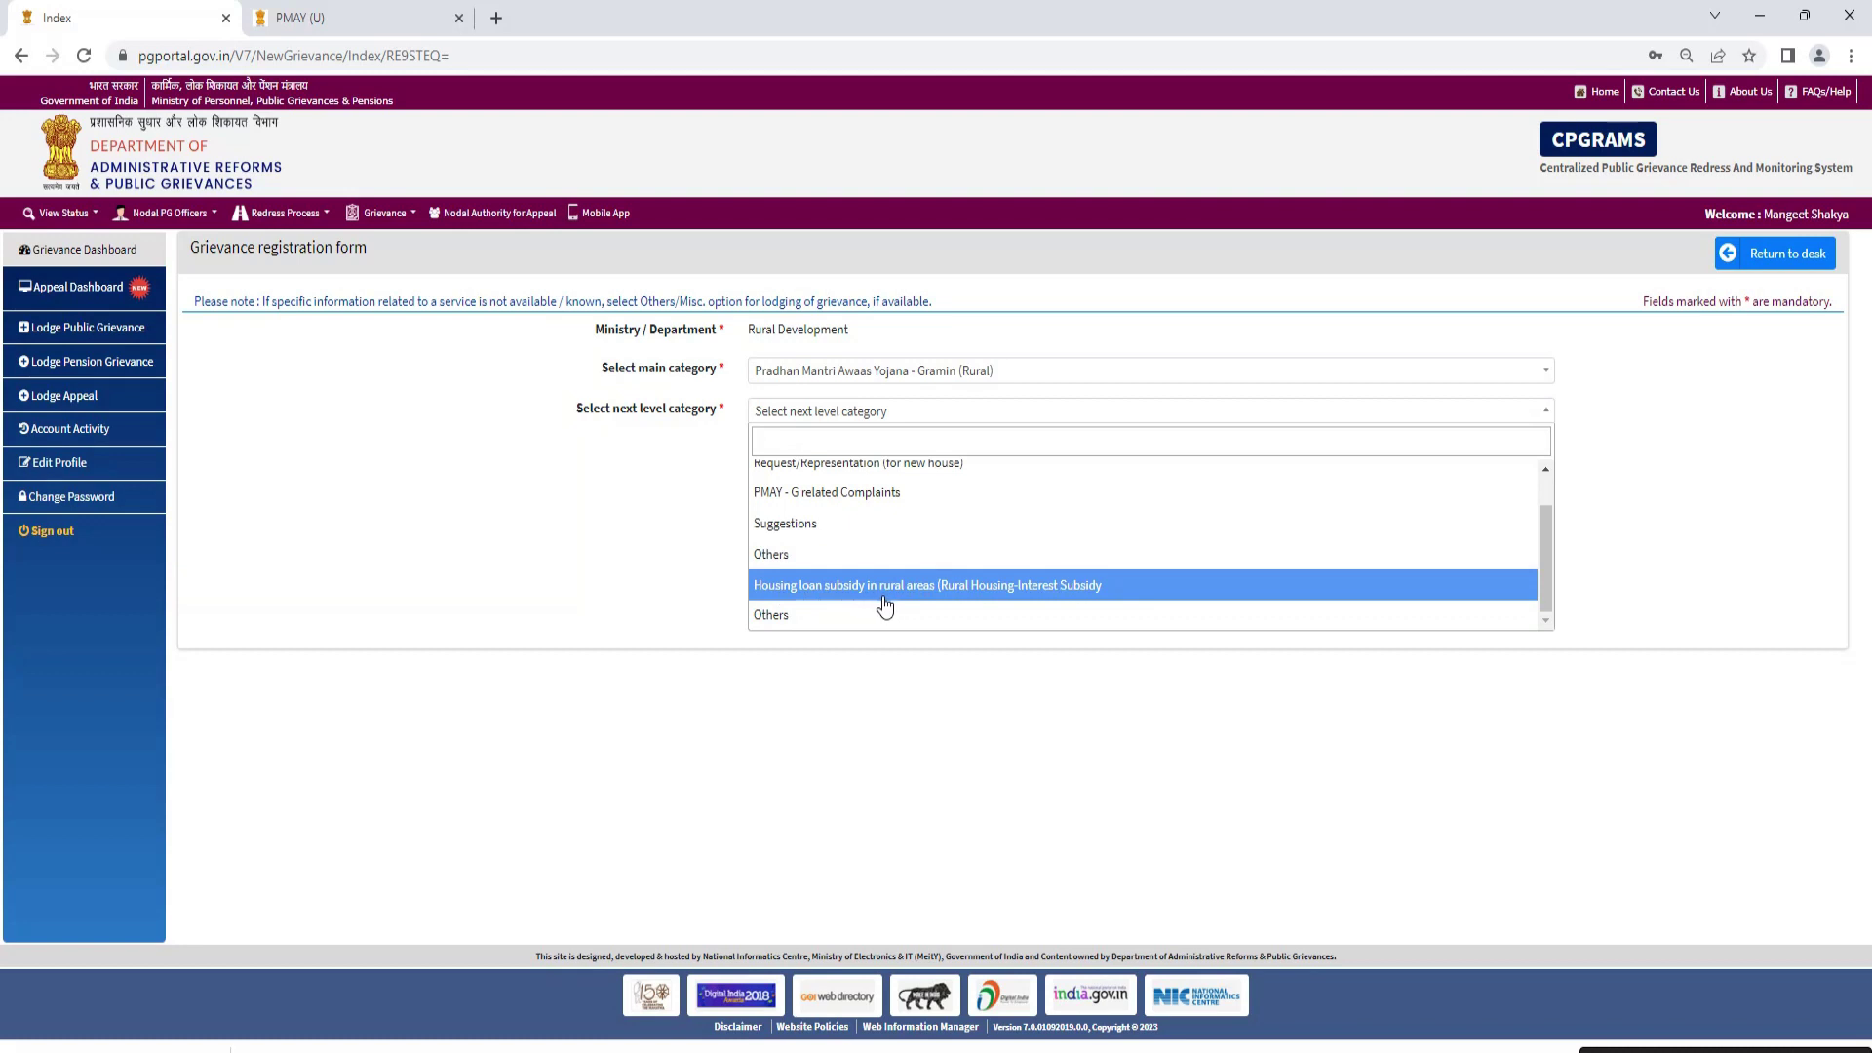
scroll(789, 606, "up", 1)
scroll(788, 605, "up", 1)
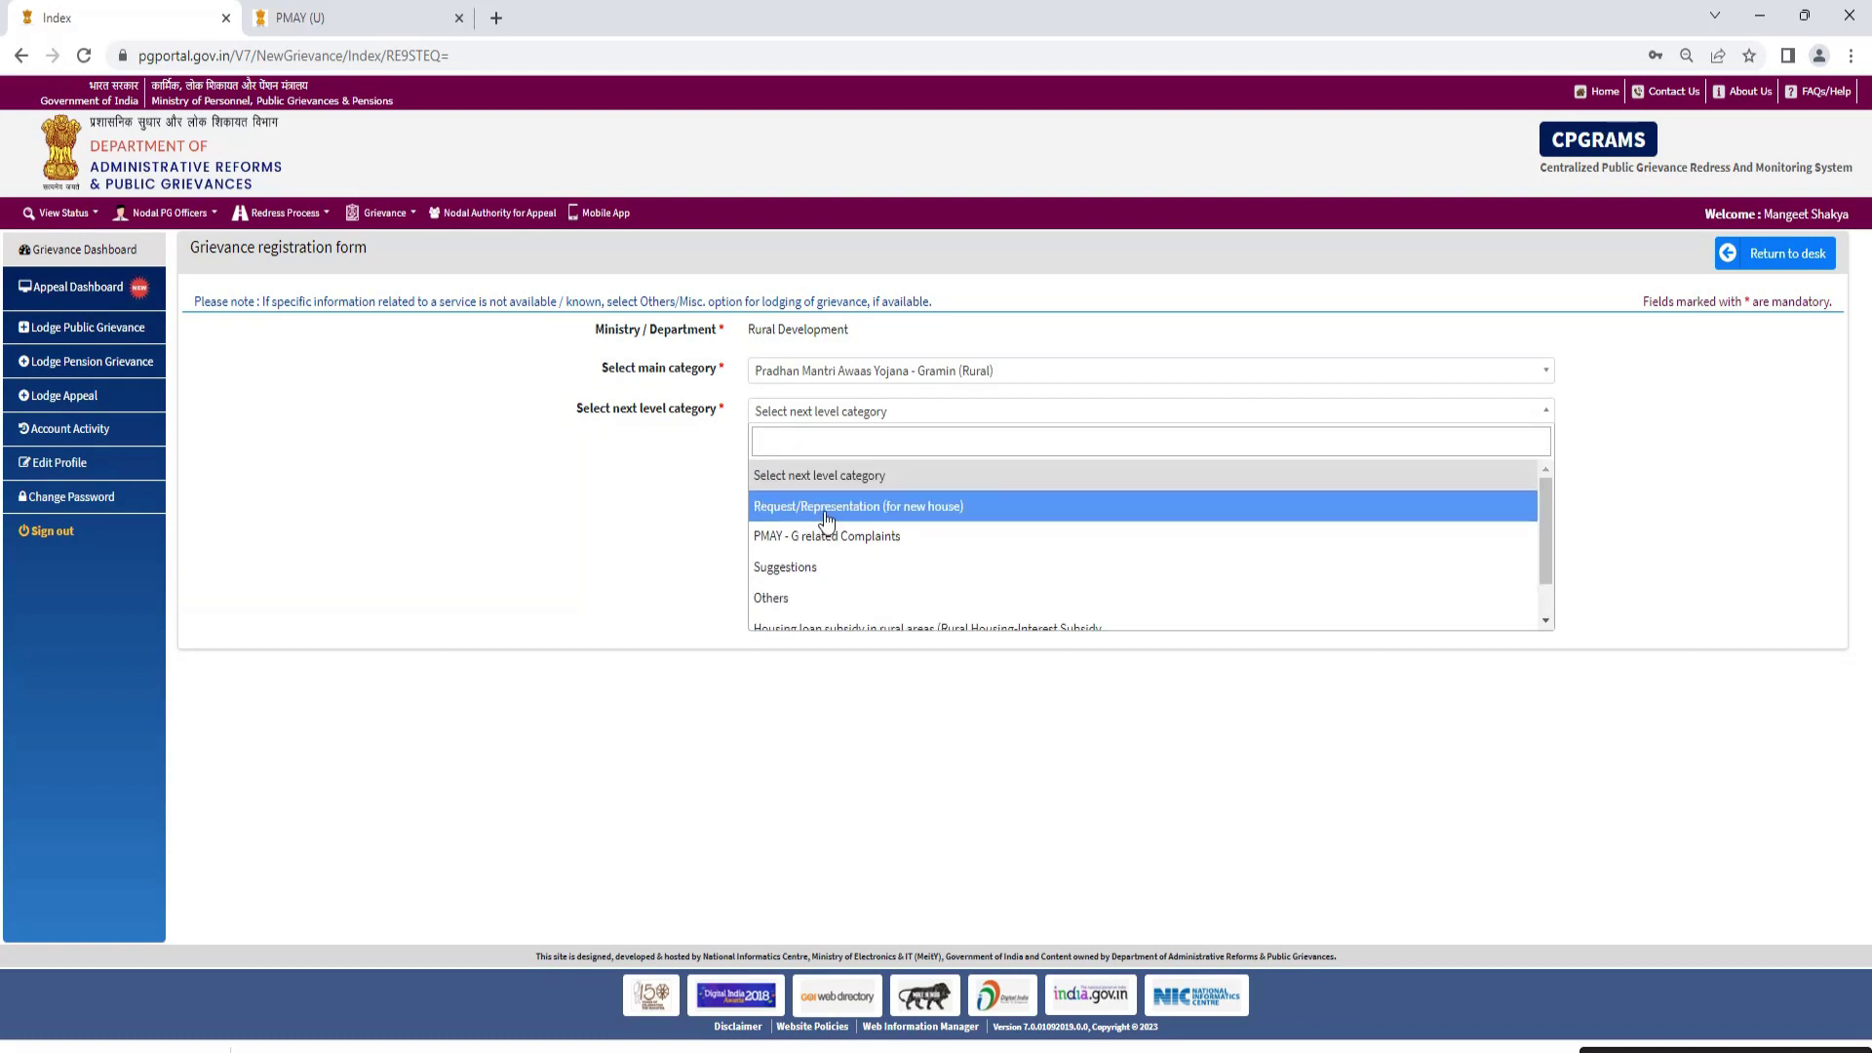
left_click(834, 521)
Set the last category level to Requests/ representations for new house, status of inclusion in PWL unknown (State Govt.)
left_click(826, 454)
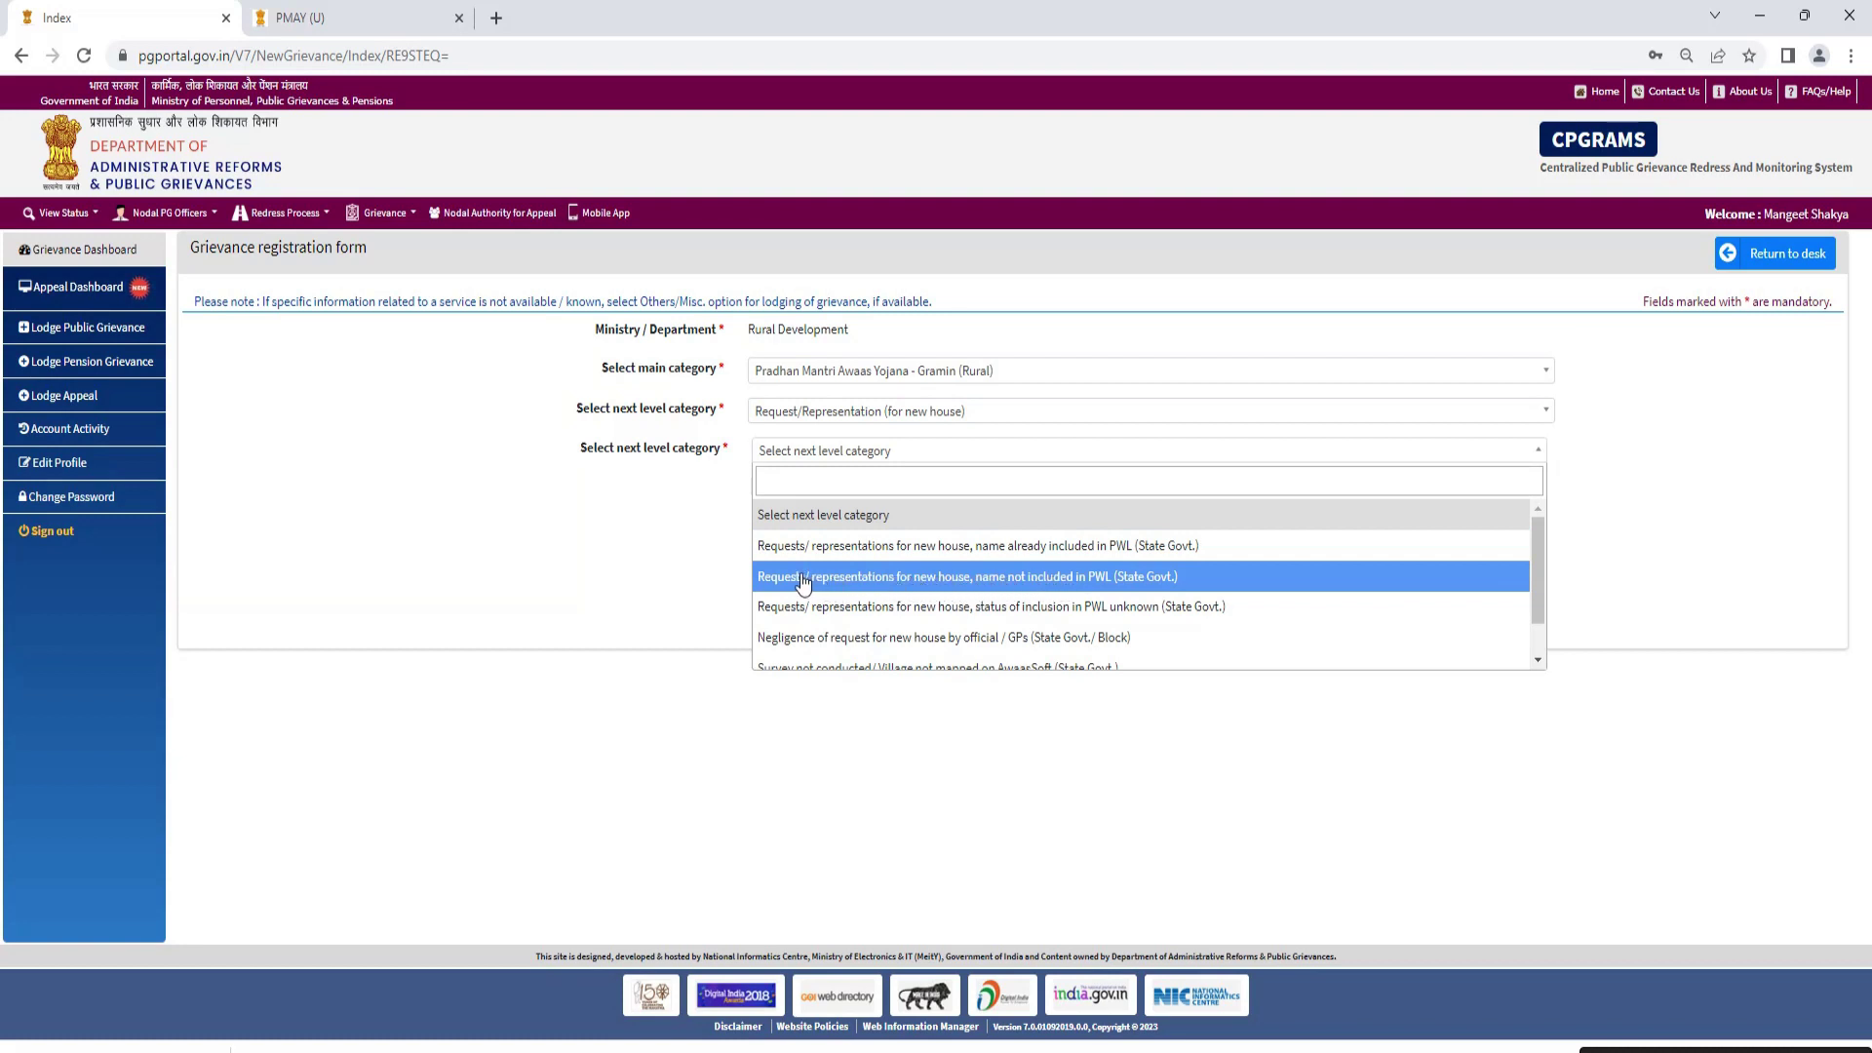
left_click(944, 576)
left_click(916, 455)
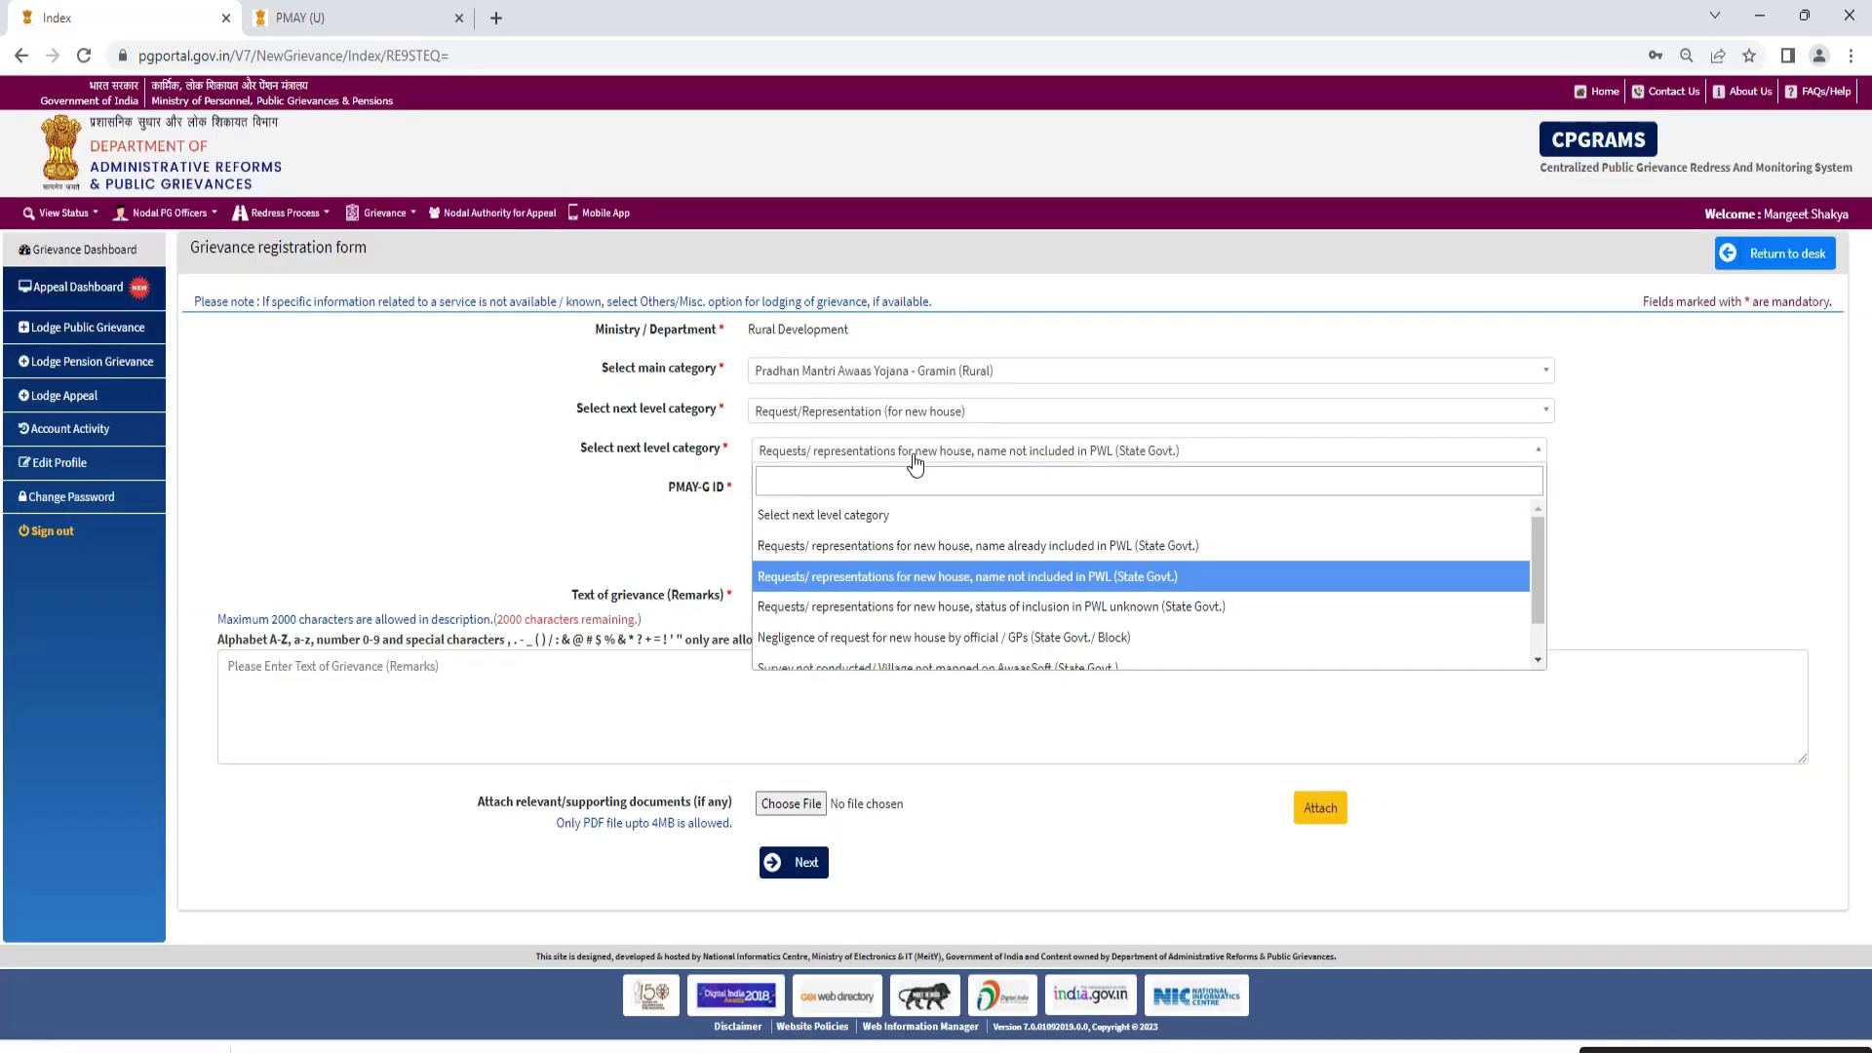
left_click(940, 604)
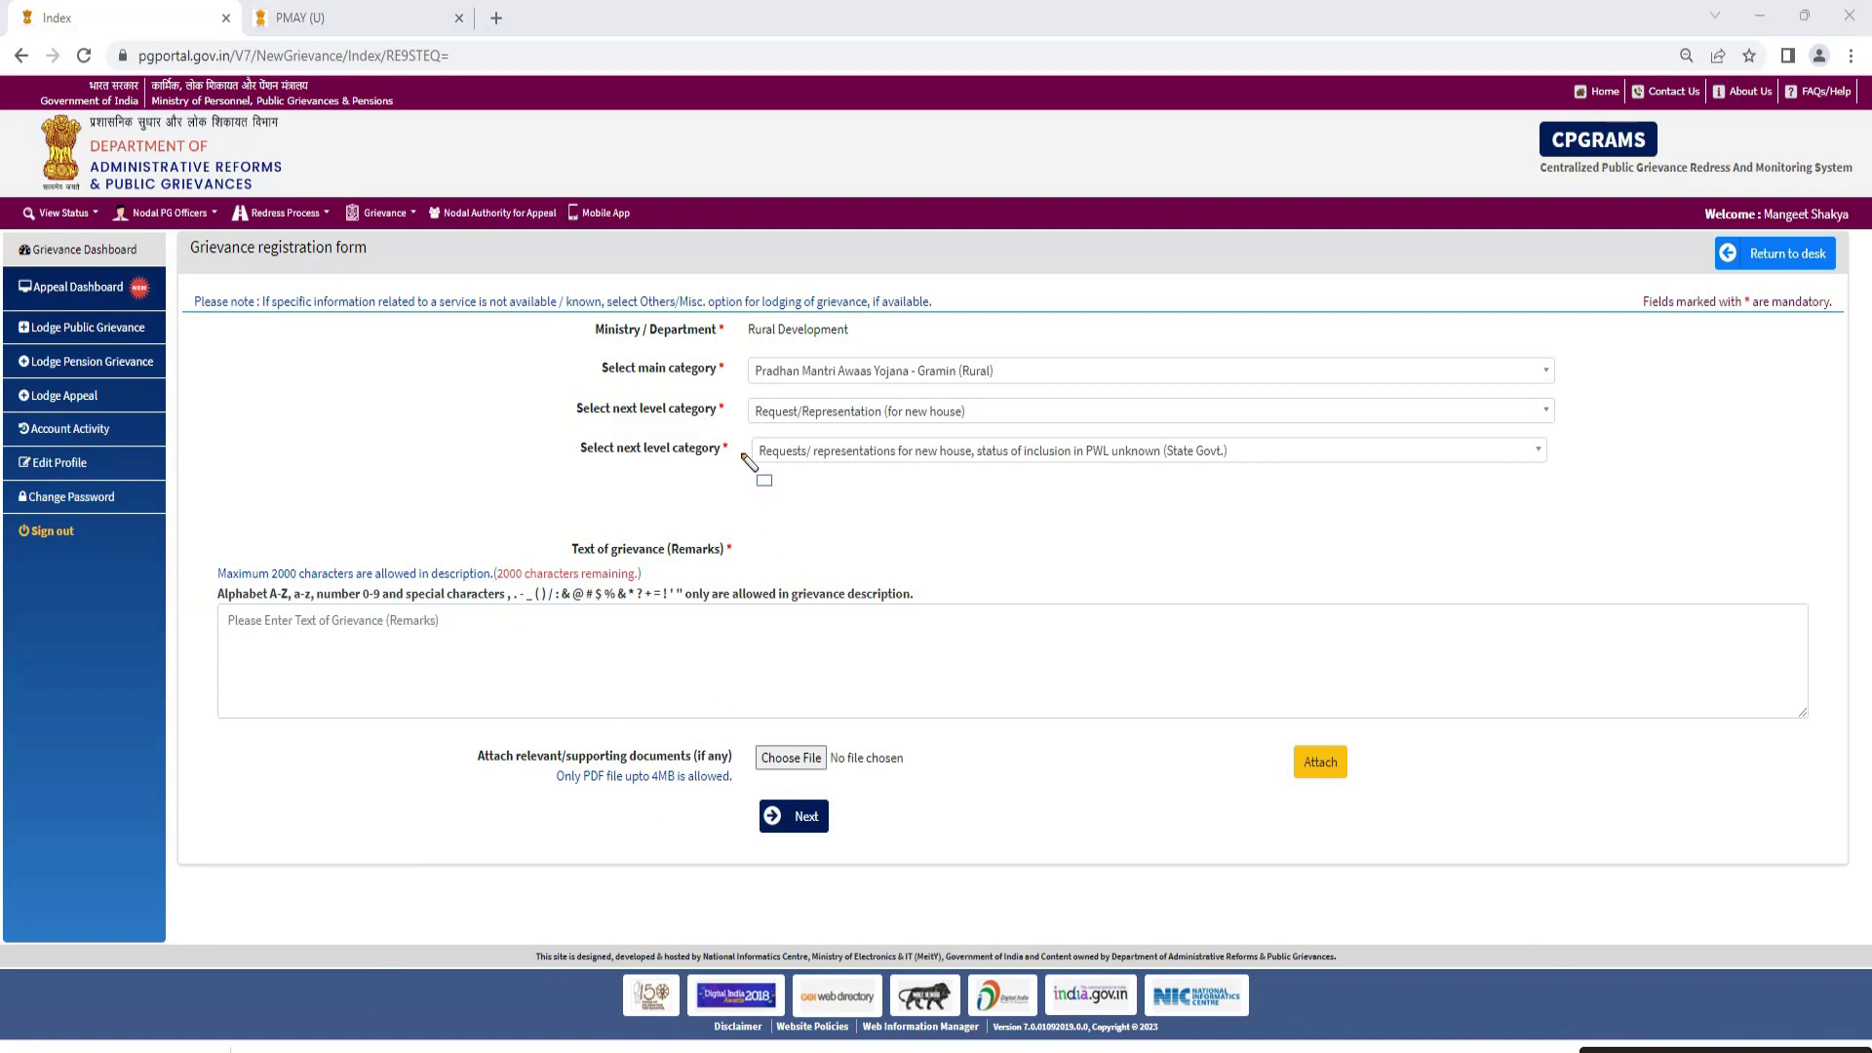
left_click_drag(736, 424, 1292, 494)
mouse_move(227, 610)
left_mouse_down()
mouse_move(265, 644)
mouse_move(663, 716)
mouse_move(880, 720)
left_mouse_up()
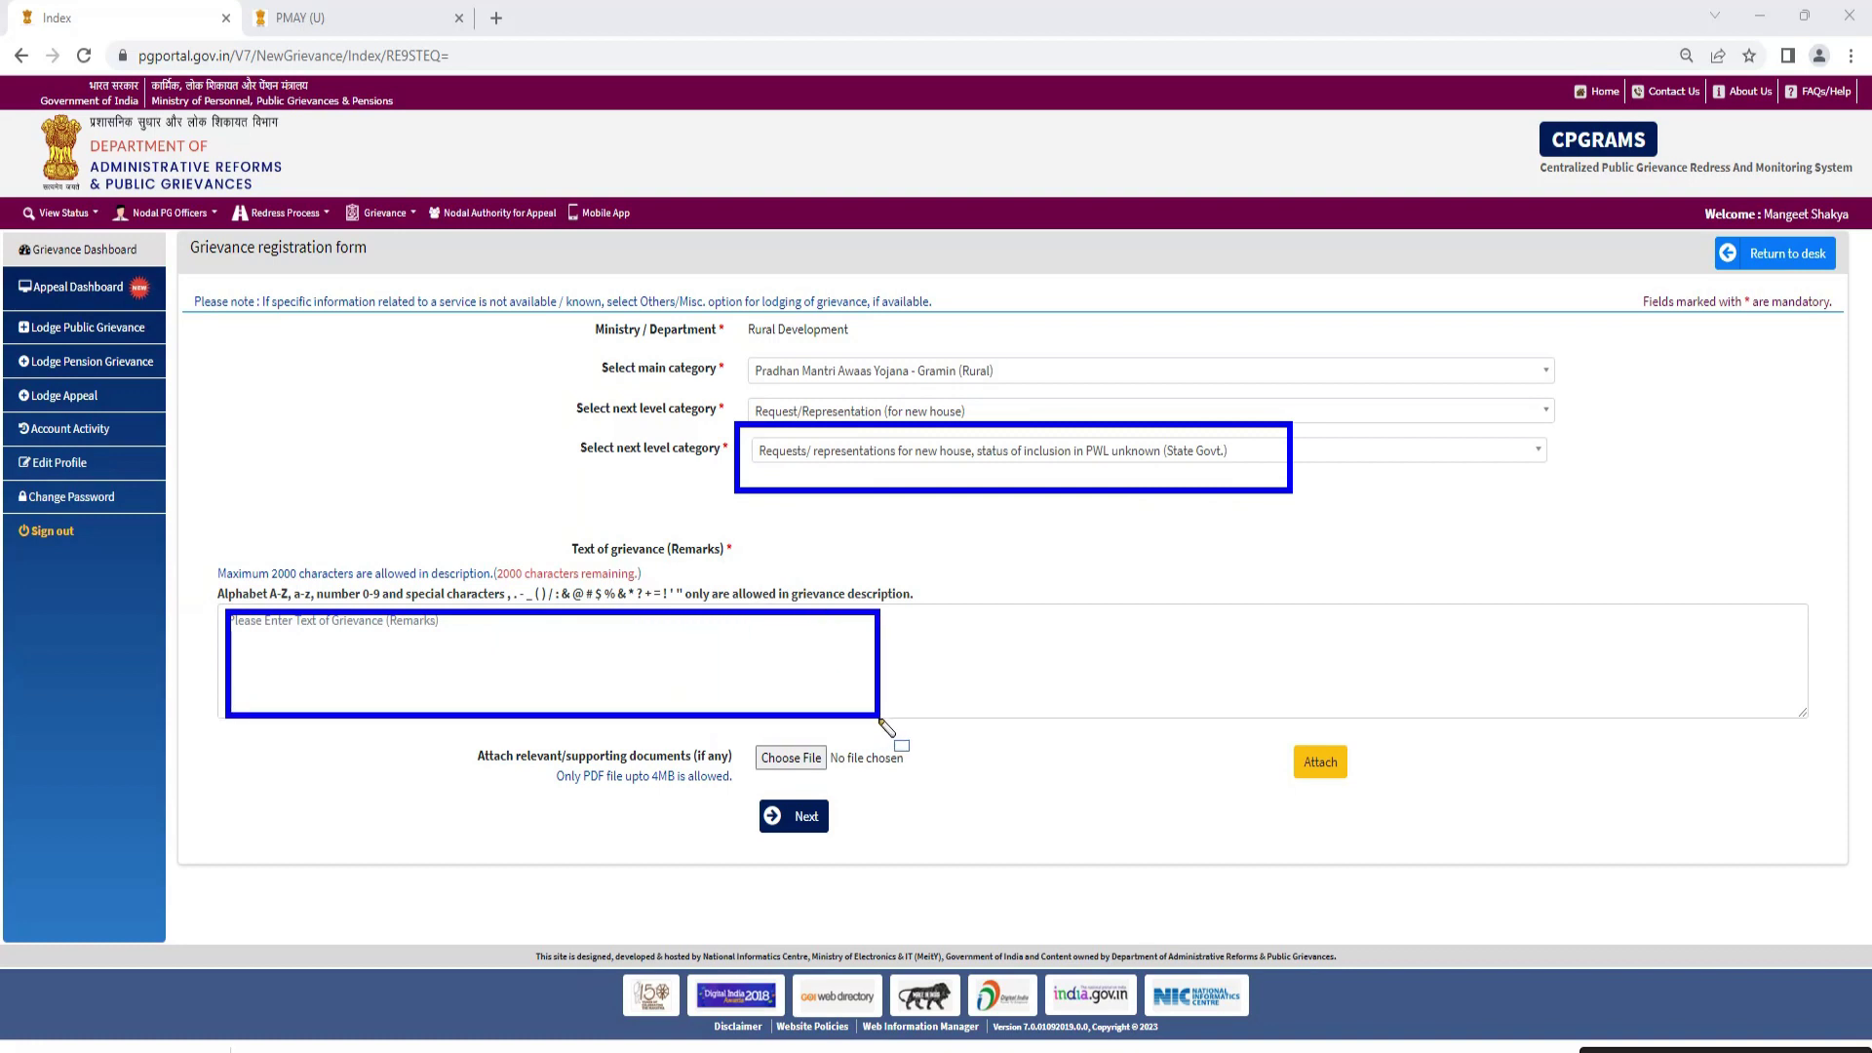
key("Escape")
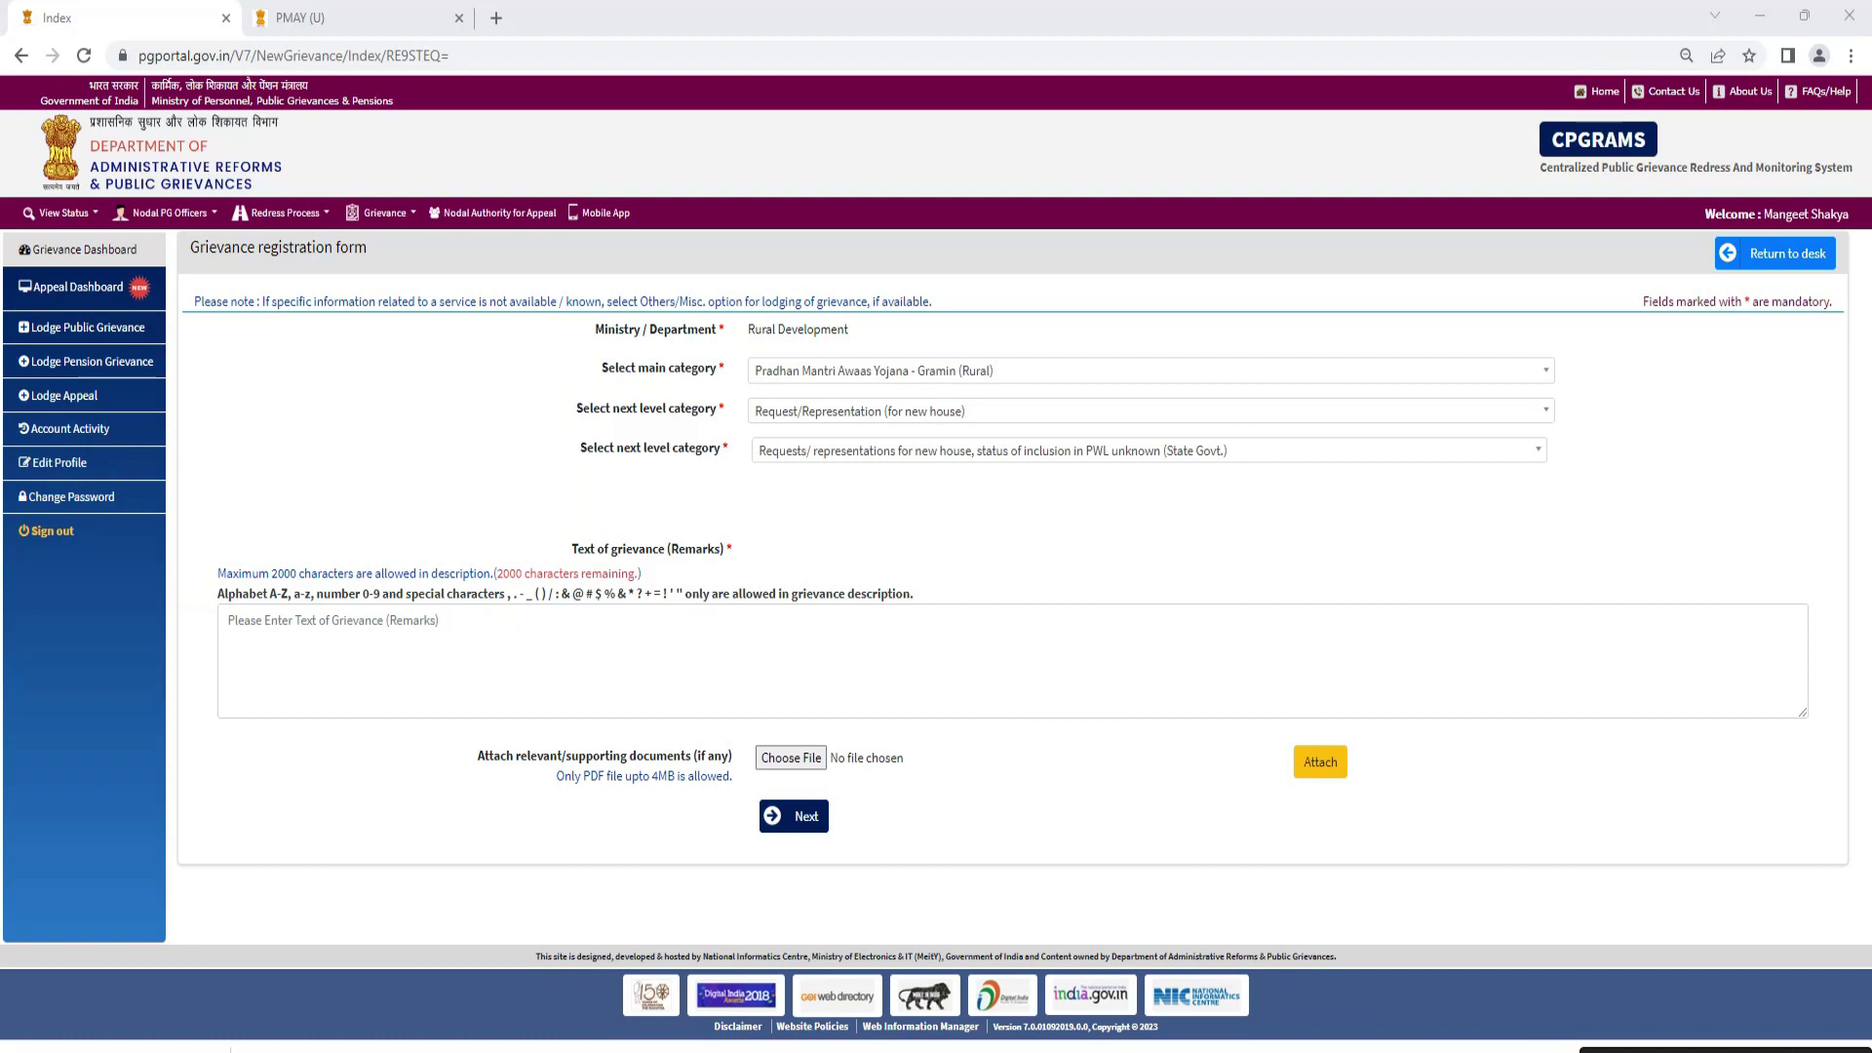
Paste the prepared Hindi request for inclusion in the Pradhan Mantri Awas Yojana list into the grievance remarks
key("ctrl+v")
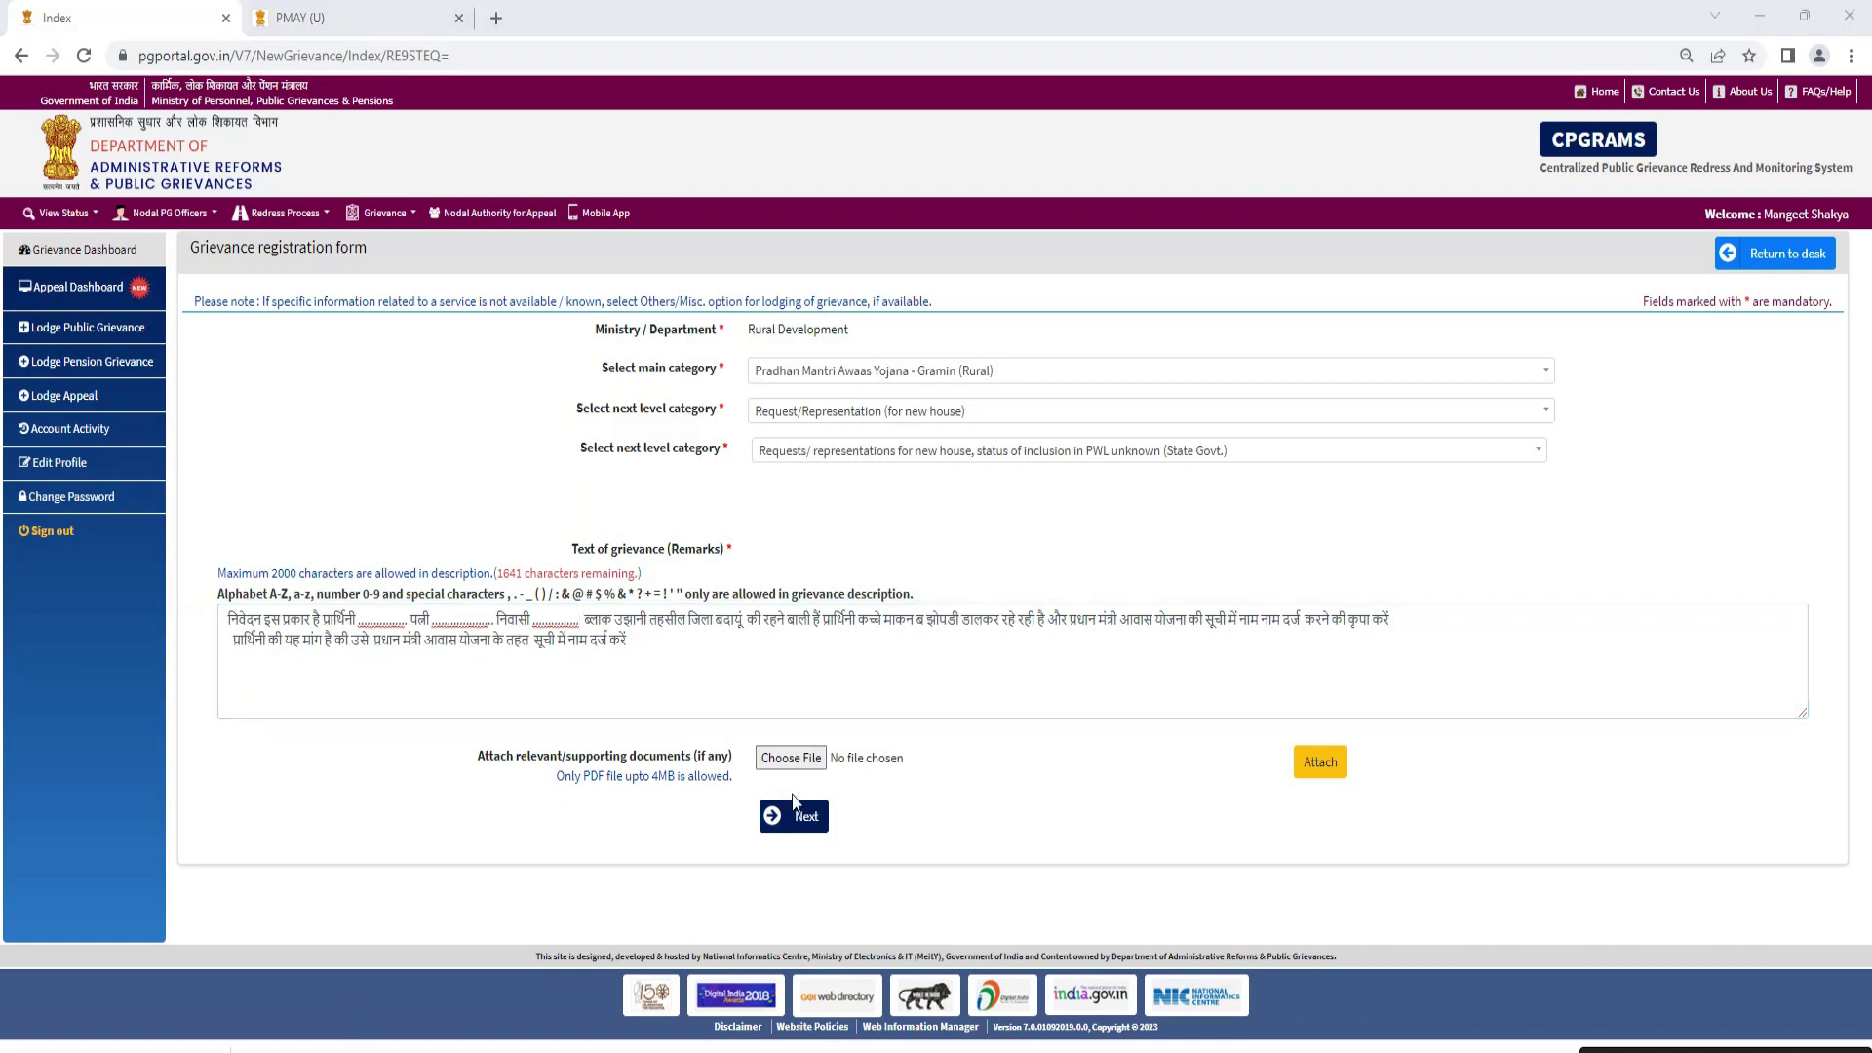
mouse_move(723, 708)
left_mouse_down()
mouse_move(854, 797)
mouse_move(953, 784)
left_mouse_up()
mouse_move(436, 719)
left_mouse_down()
mouse_move(640, 825)
mouse_move(741, 829)
left_mouse_up()
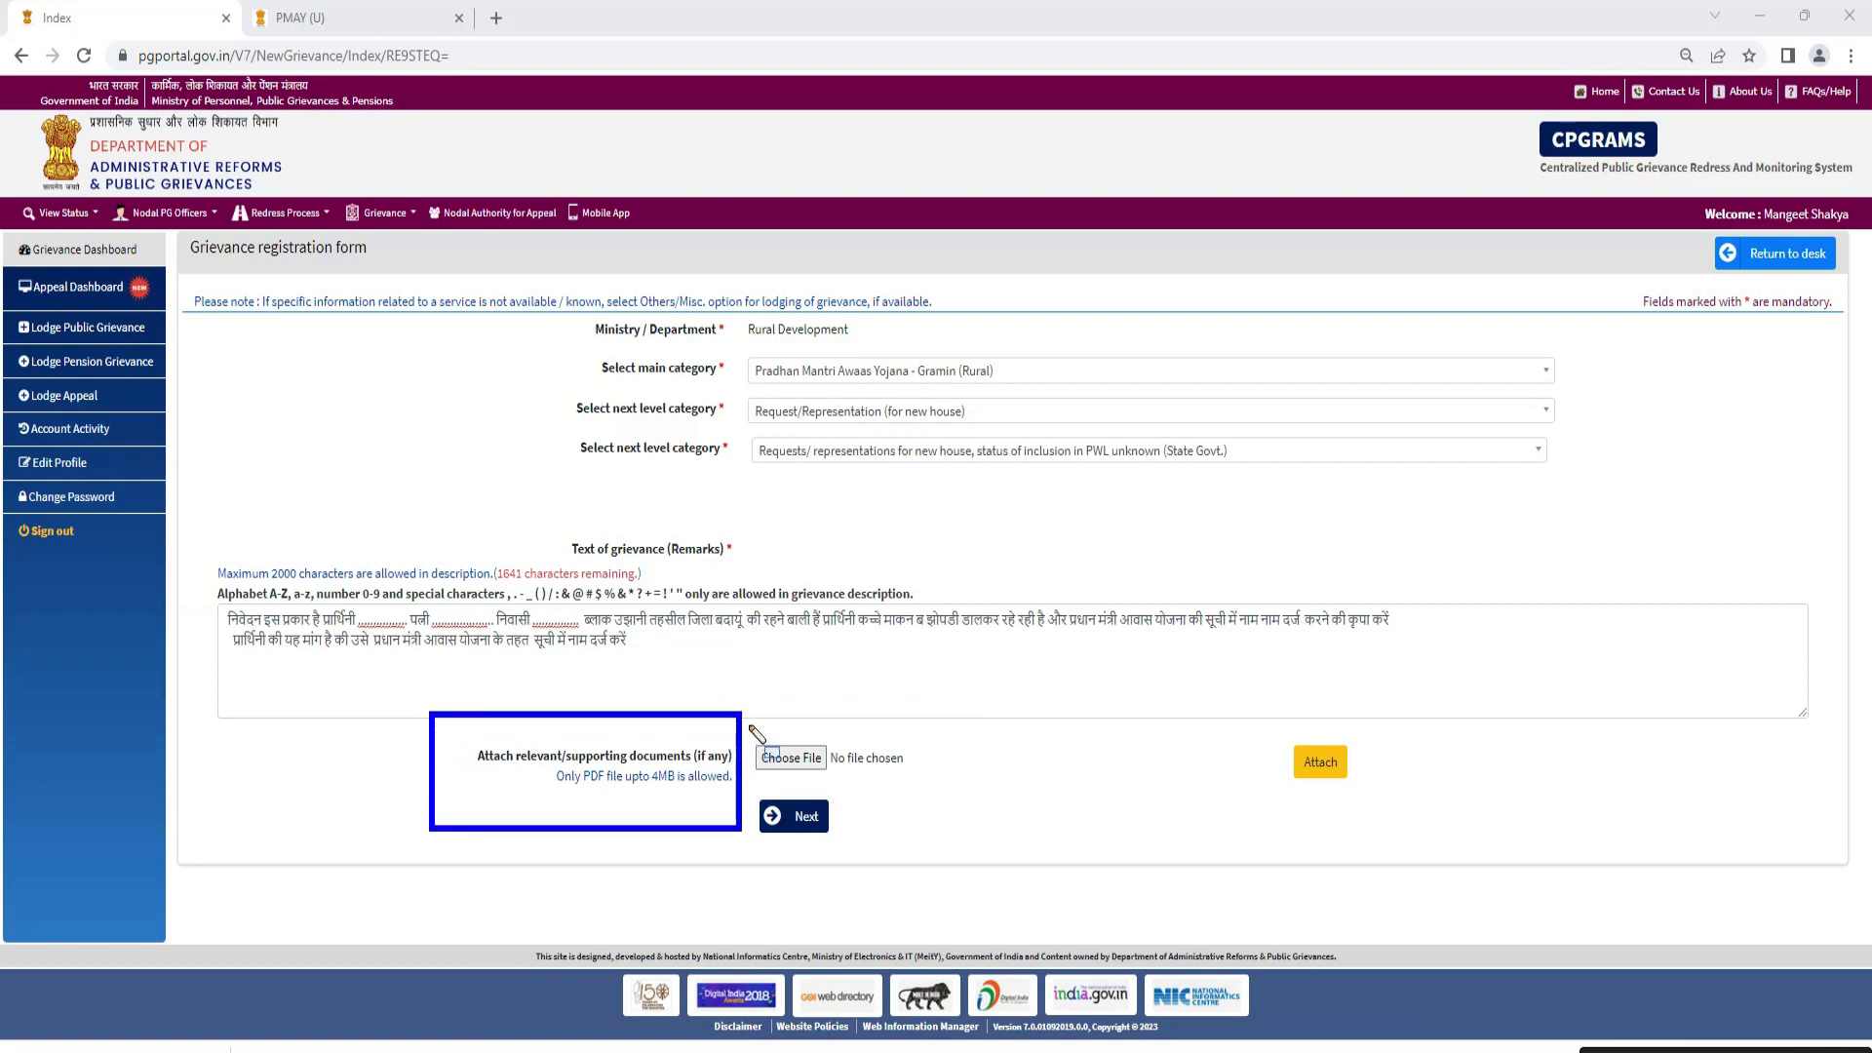
left_click_drag(748, 724, 887, 783)
mouse_move(1251, 729)
left_mouse_down()
mouse_move(1311, 792)
mouse_move(1392, 828)
left_mouse_up()
mouse_move(769, 793)
left_mouse_down()
mouse_move(837, 858)
mouse_move(830, 841)
left_mouse_up()
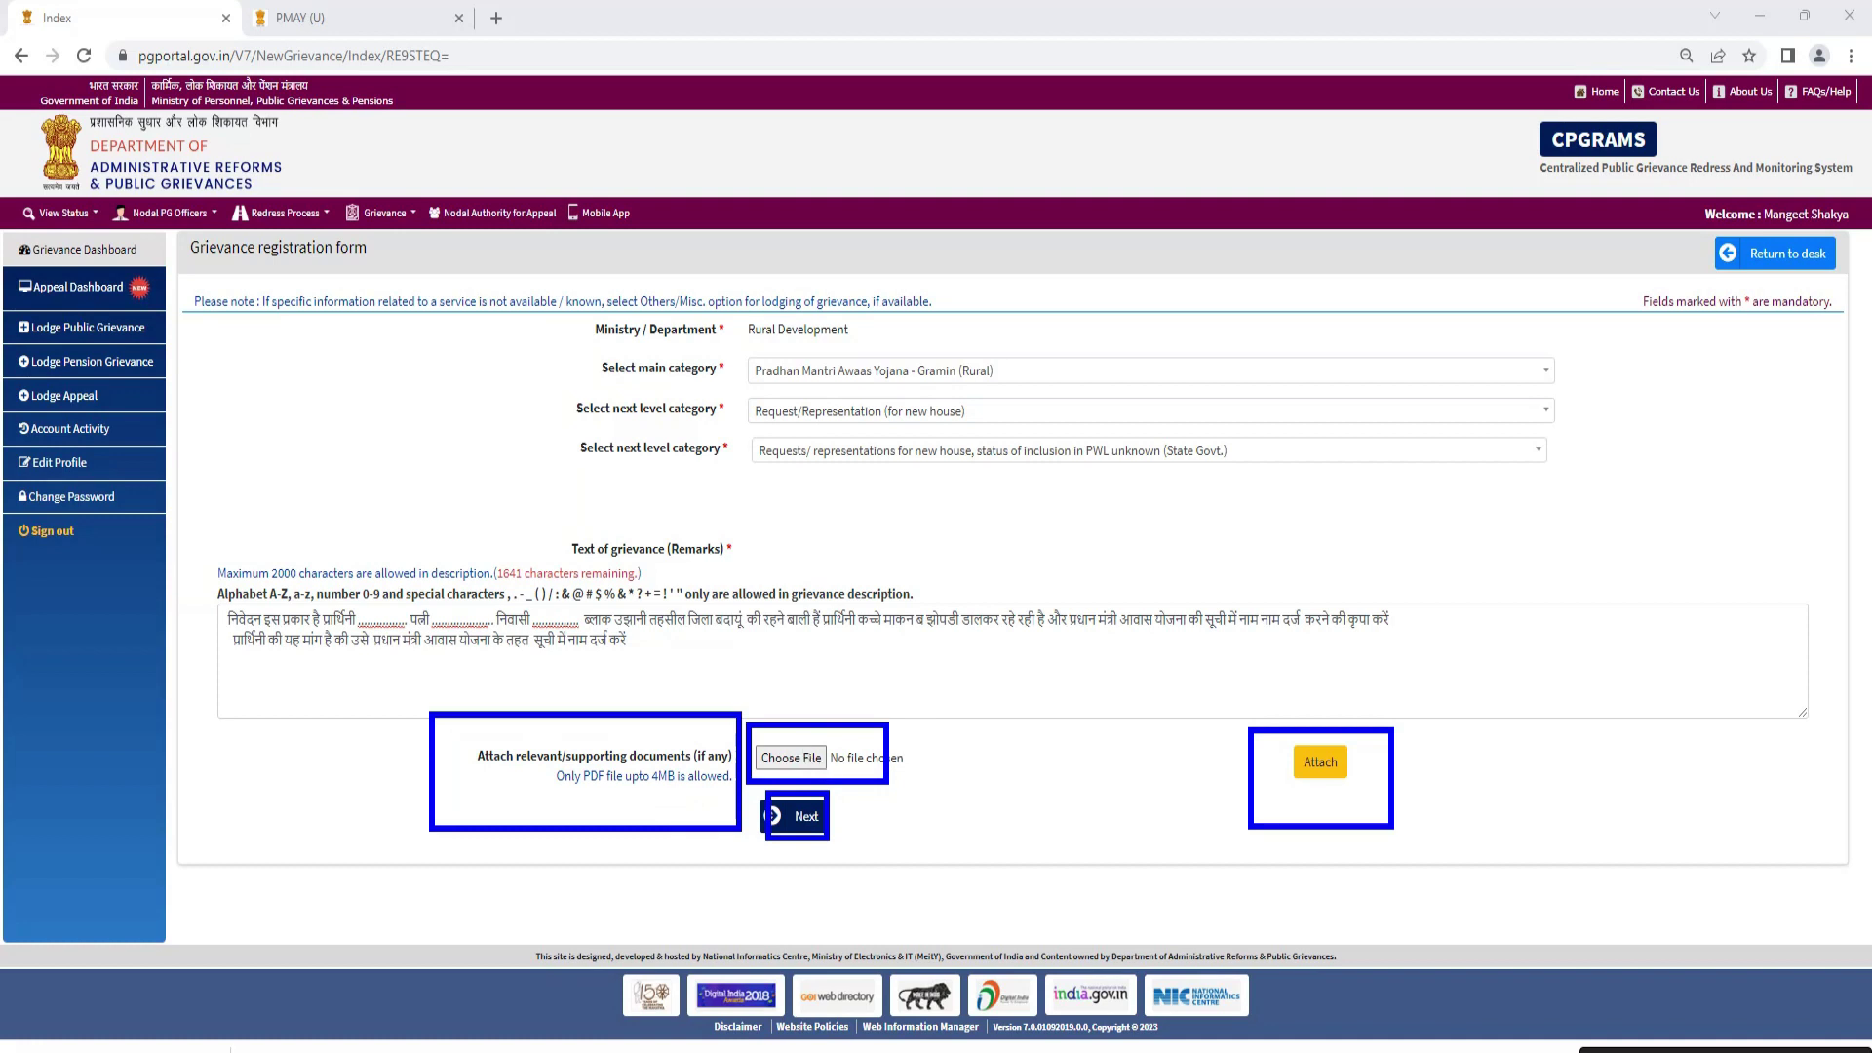
key("Escape")
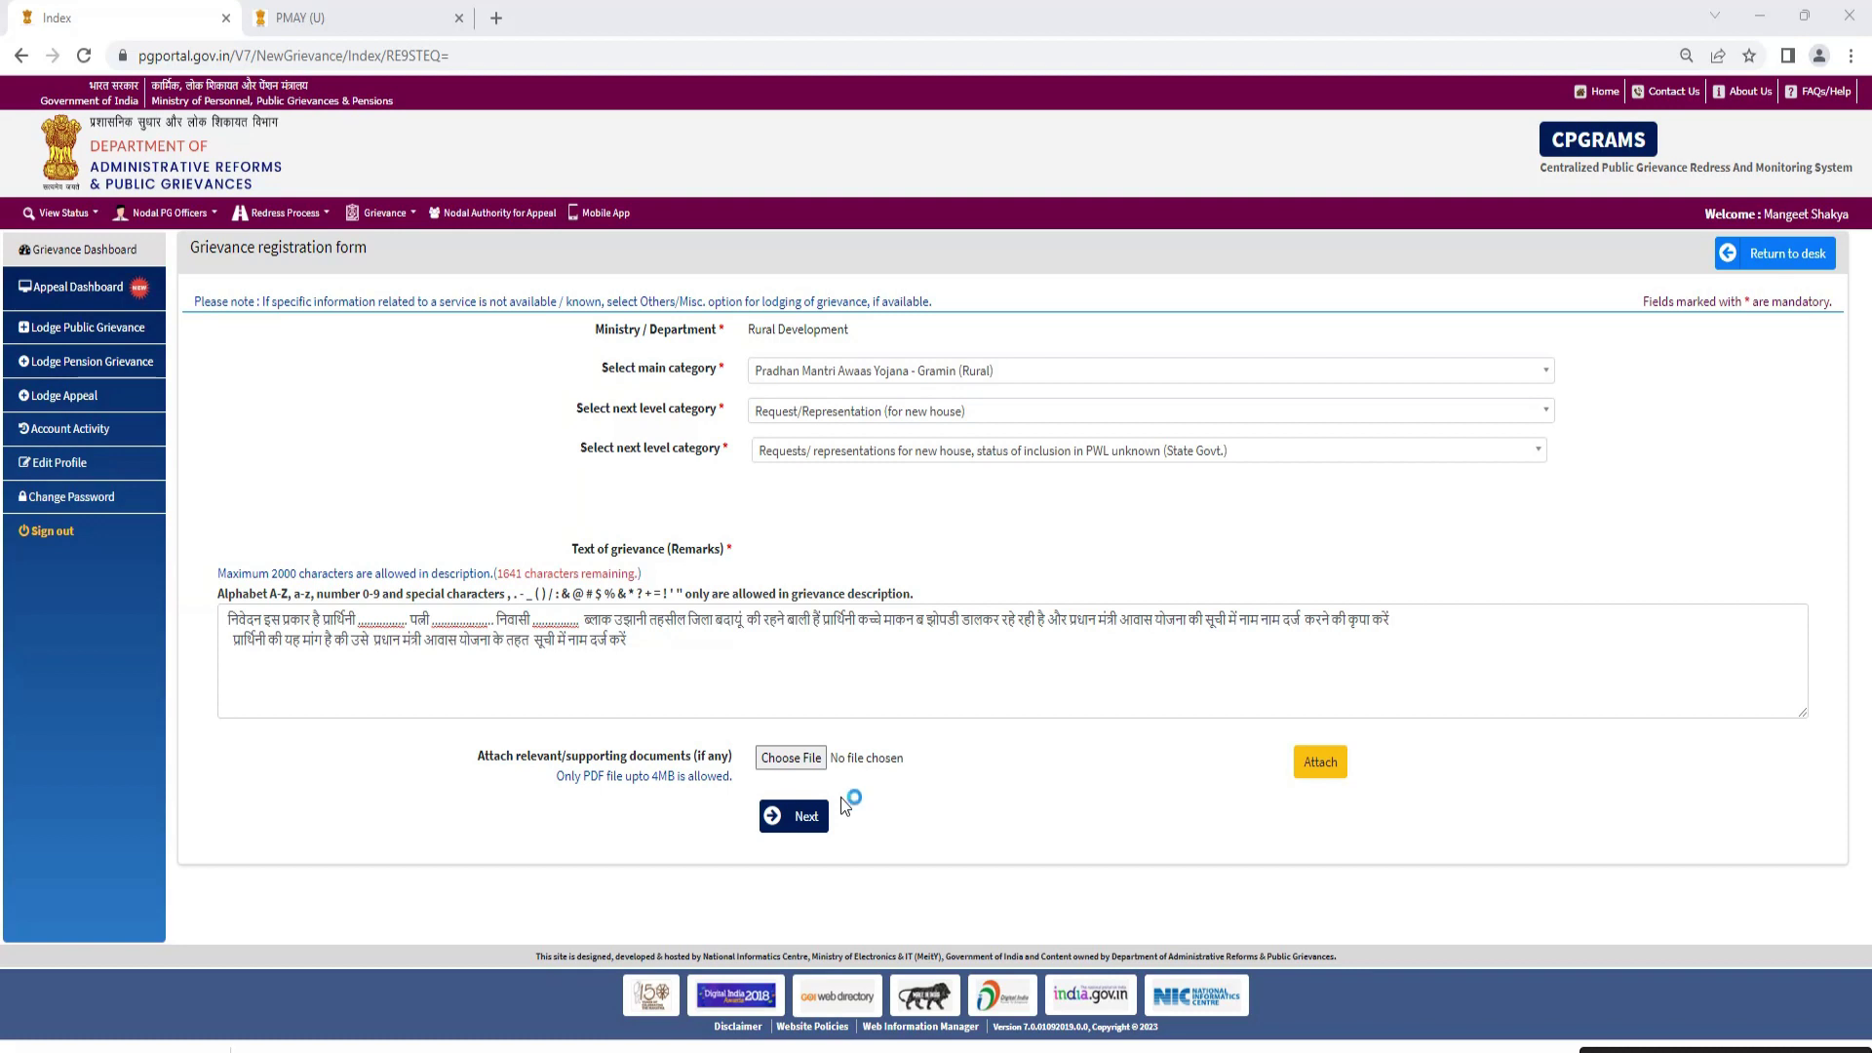
Proceed from the completed grievance form without an attachment and submit the grievance
left_click(784, 825)
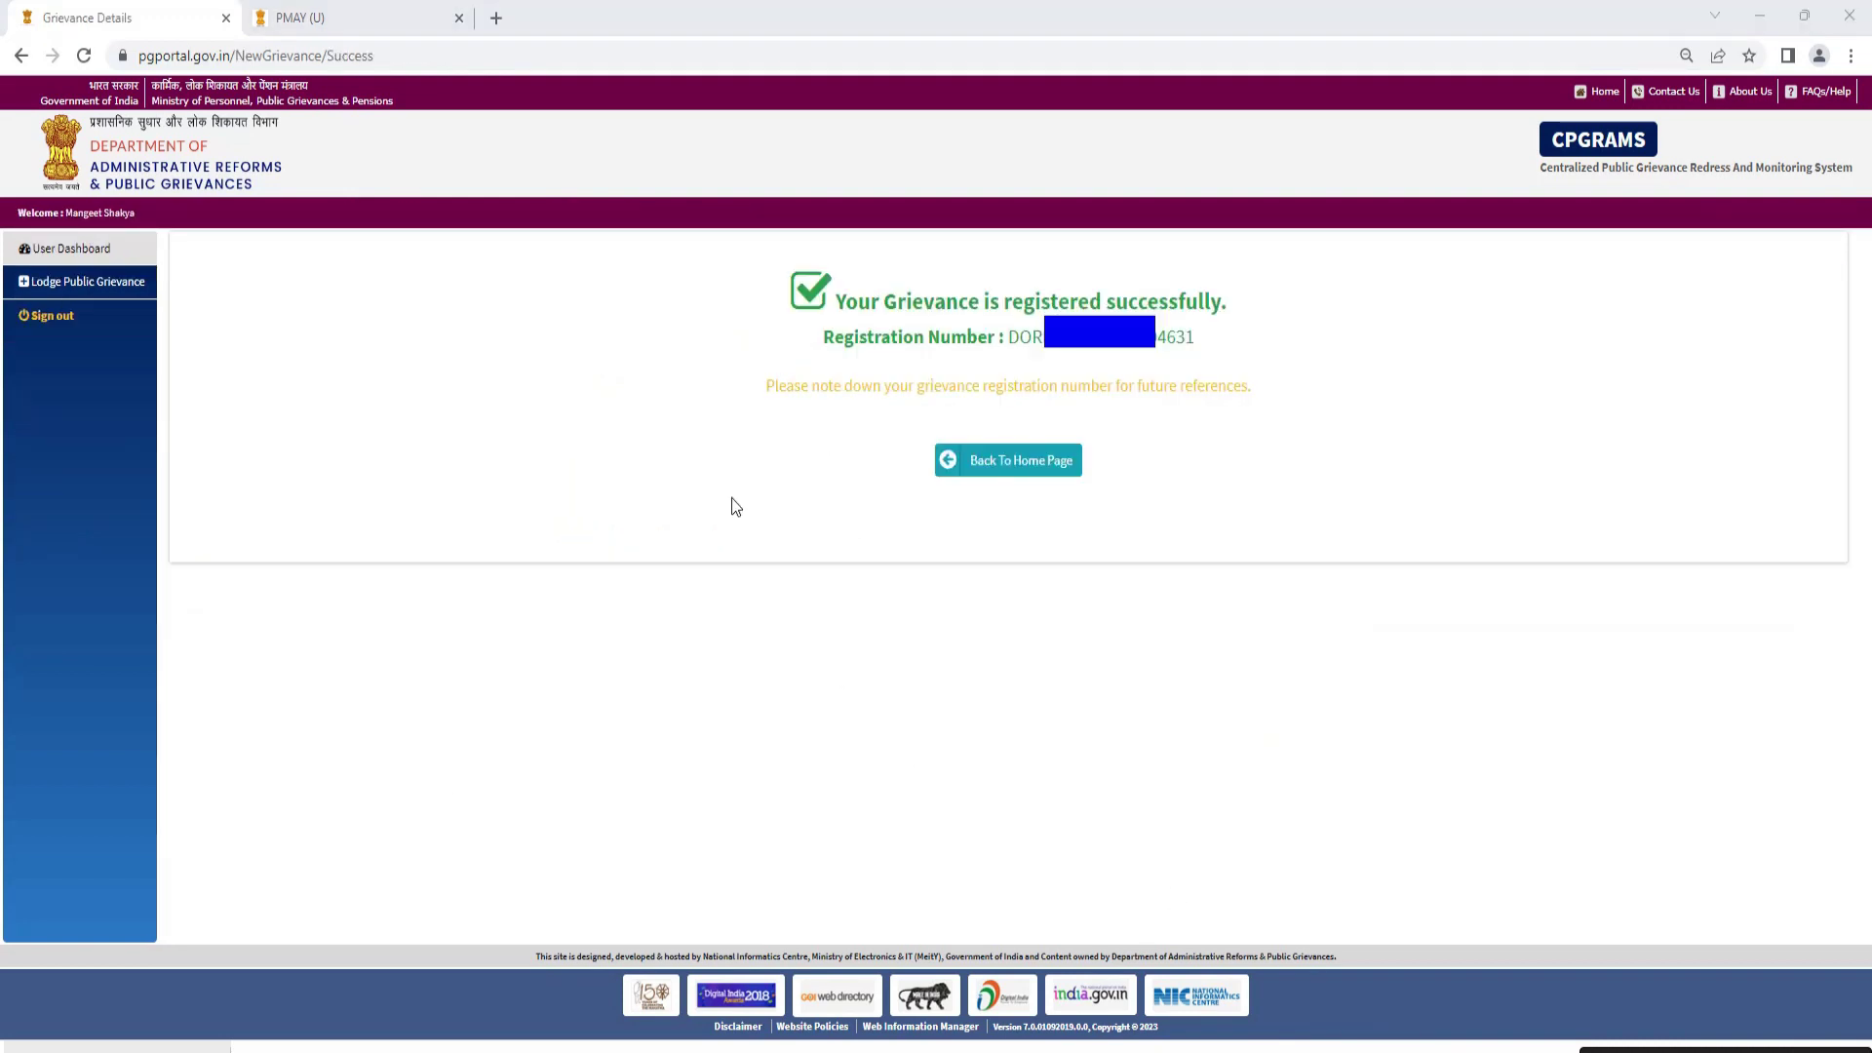
mouse_move(712, 222)
left_mouse_down()
mouse_move(1067, 473)
mouse_move(1348, 509)
left_mouse_up()
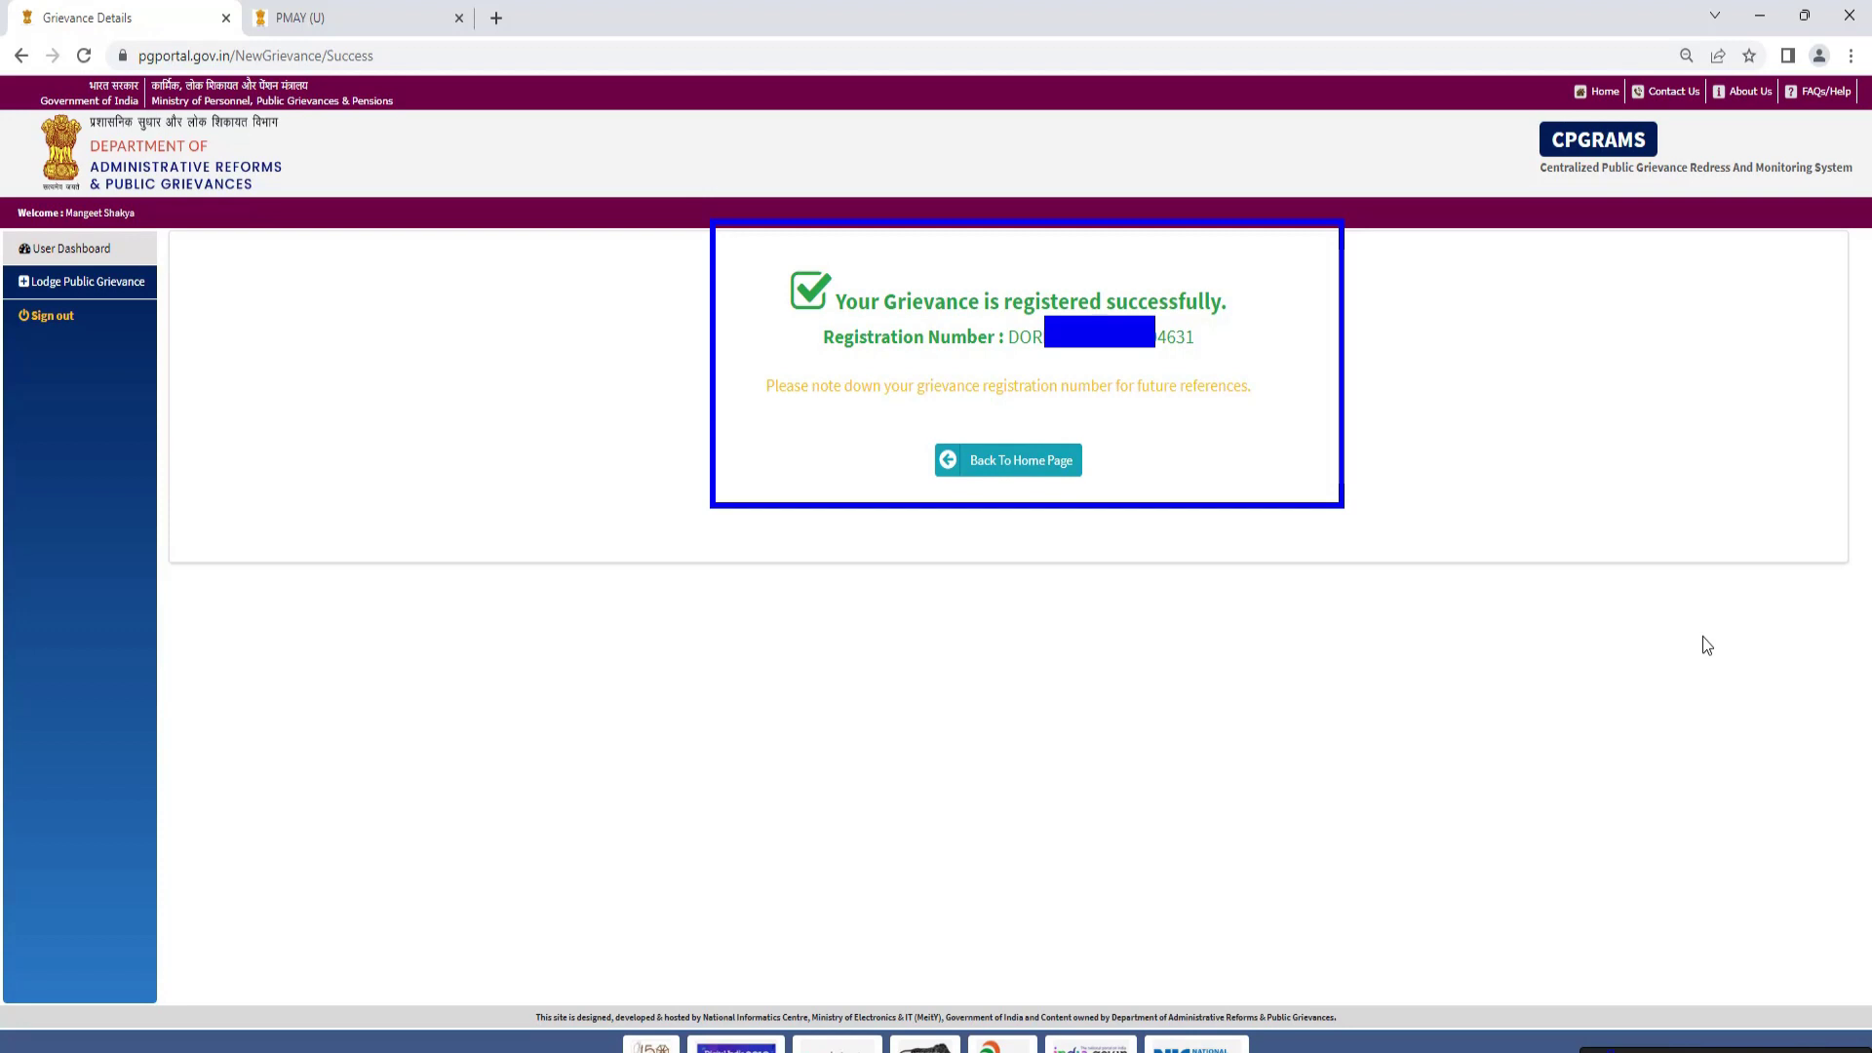
Switch to the already open PMAY (U) website
left_click(427, 13)
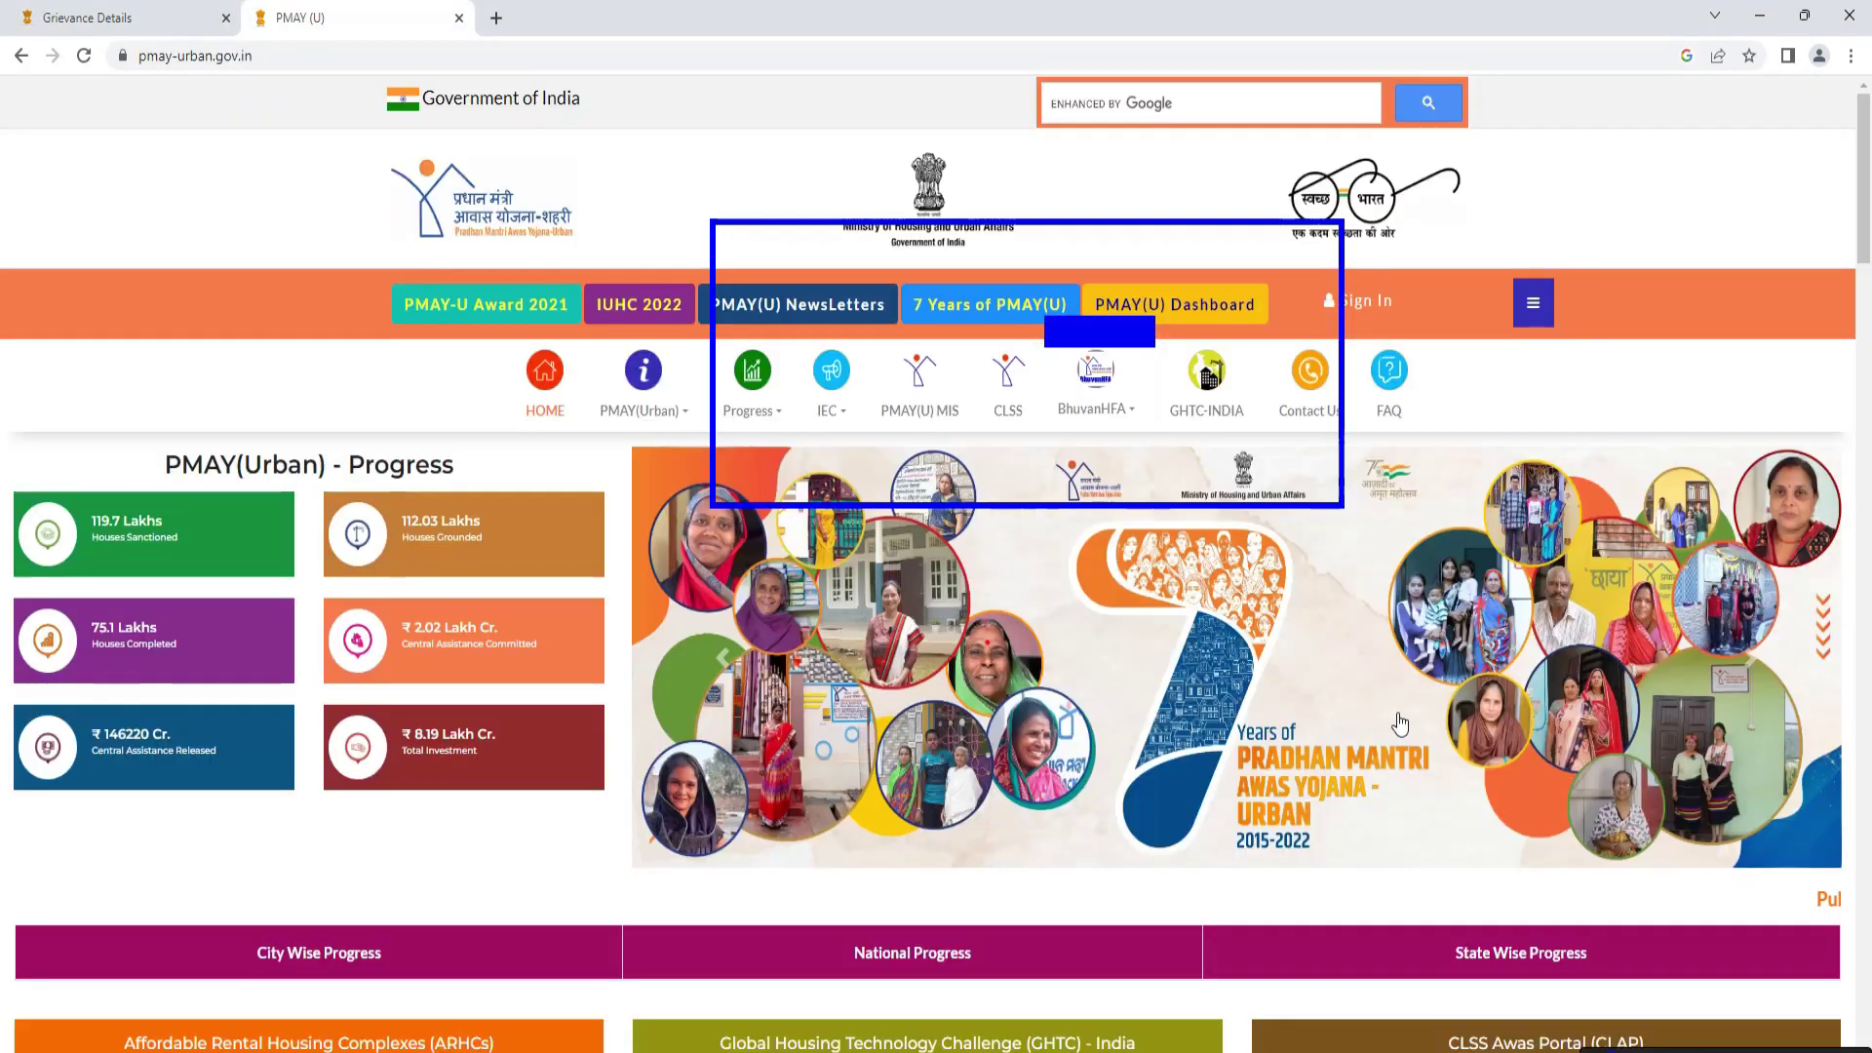